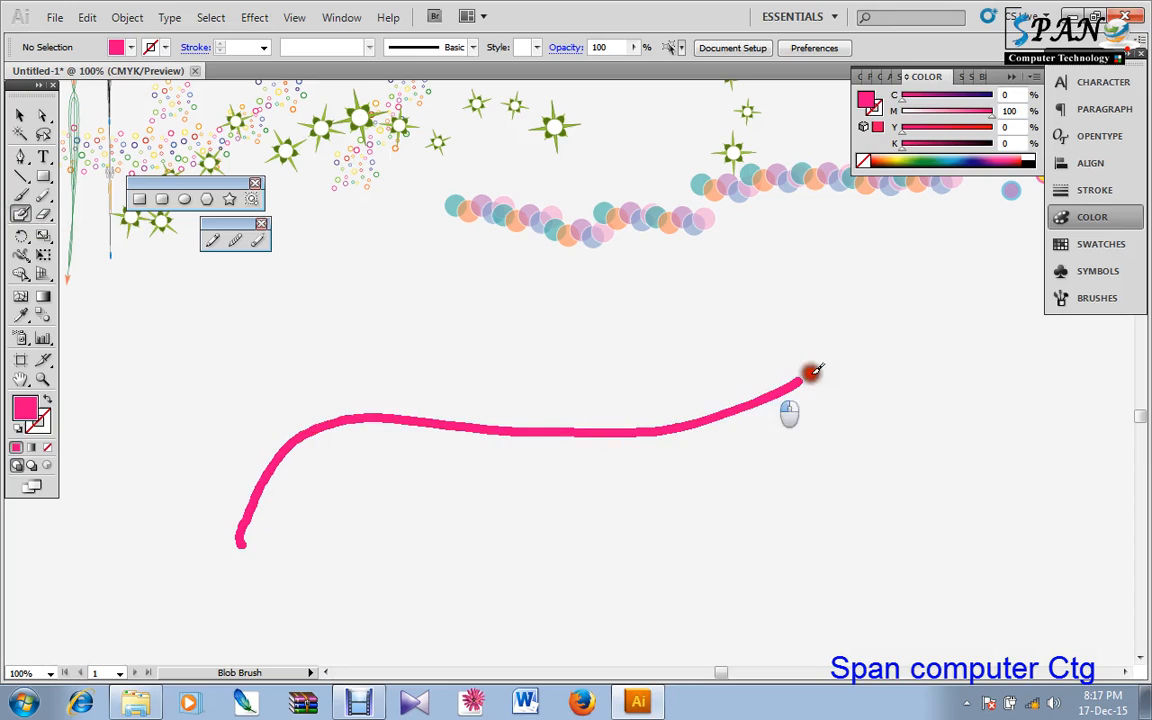
- Paint several wavy, crossing pink strokes across the empty canvas with the Blob Brush
mouse_move(373, 573)
left_mouse_down()
mouse_move(376, 541)
mouse_move(726, 499)
mouse_move(858, 401)
left_mouse_up()
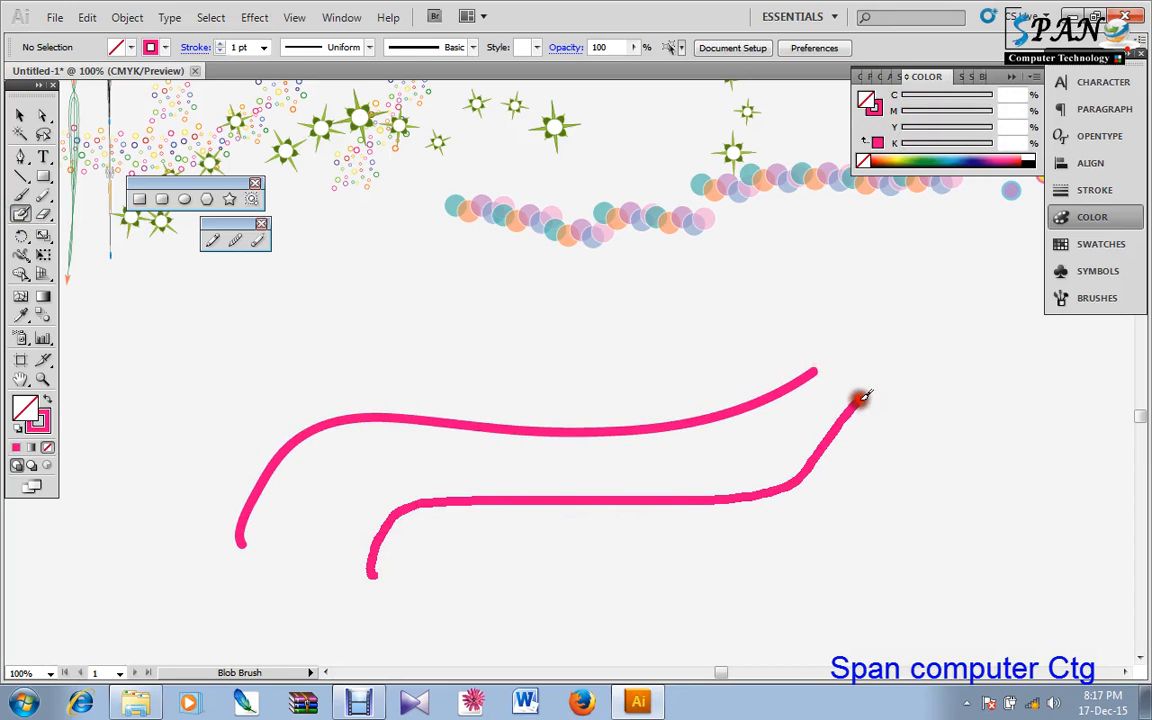
mouse_move(208, 509)
left_mouse_down()
mouse_move(272, 371)
mouse_move(723, 318)
mouse_move(779, 271)
mouse_move(325, 313)
mouse_move(72, 397)
mouse_move(59, 539)
mouse_move(110, 573)
left_mouse_up()
mouse_move(115, 485)
left_mouse_down()
mouse_move(188, 350)
mouse_move(700, 310)
left_mouse_up()
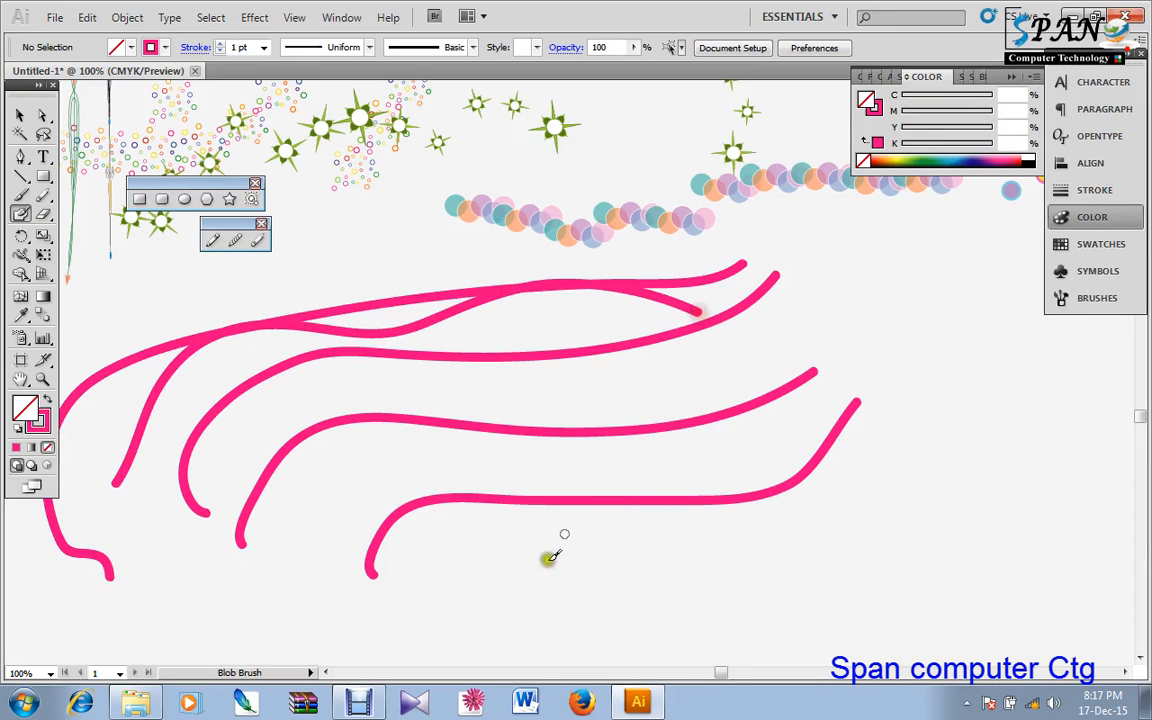
mouse_move(463, 540)
left_mouse_down()
mouse_move(935, 457)
mouse_move(940, 440)
left_mouse_up()
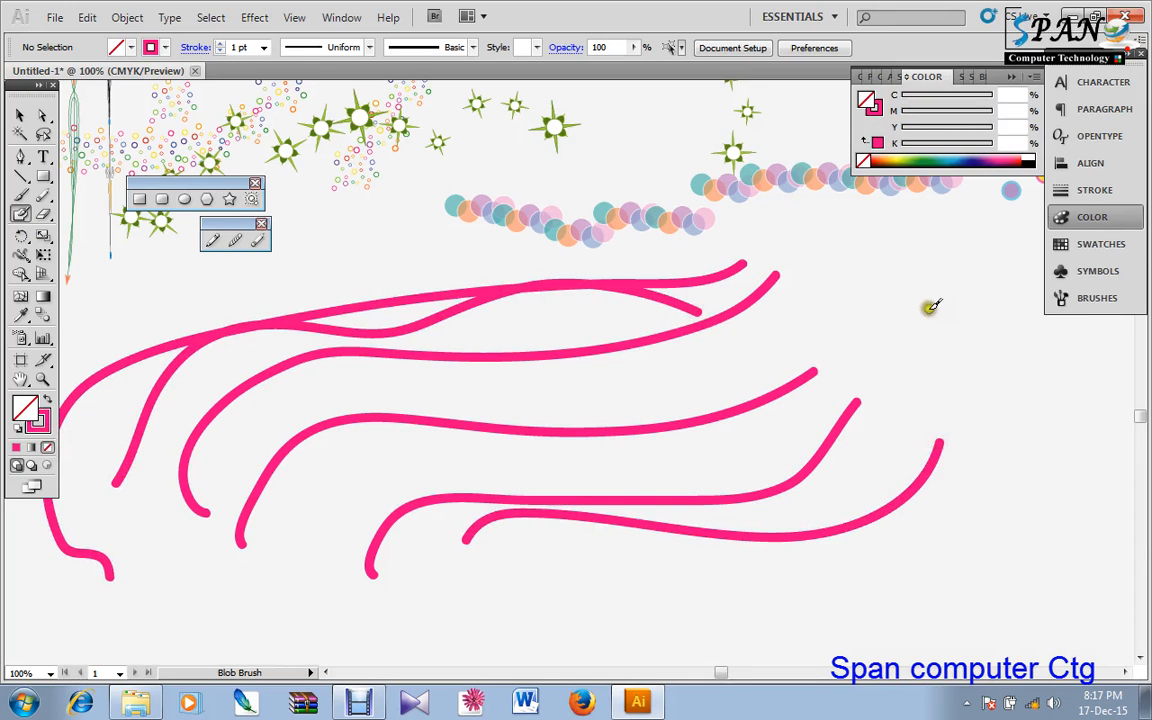
mouse_move(920, 271)
left_mouse_down()
mouse_move(681, 321)
mouse_move(475, 496)
mouse_move(288, 562)
mouse_move(259, 594)
left_mouse_up()
mouse_move(690, 627)
left_mouse_down()
mouse_move(676, 496)
mouse_move(221, 501)
mouse_move(226, 419)
mouse_move(778, 645)
mouse_move(890, 598)
left_mouse_up()
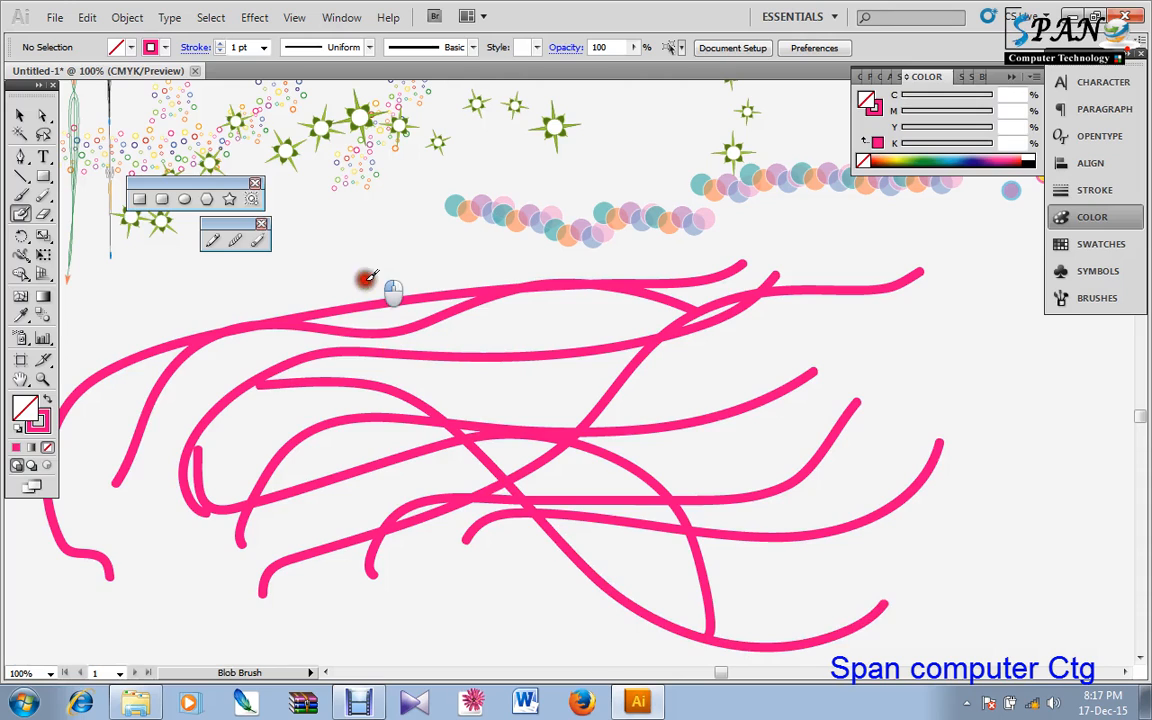
mouse_move(362, 278)
left_mouse_down()
mouse_move(612, 425)
mouse_move(866, 472)
left_mouse_up()
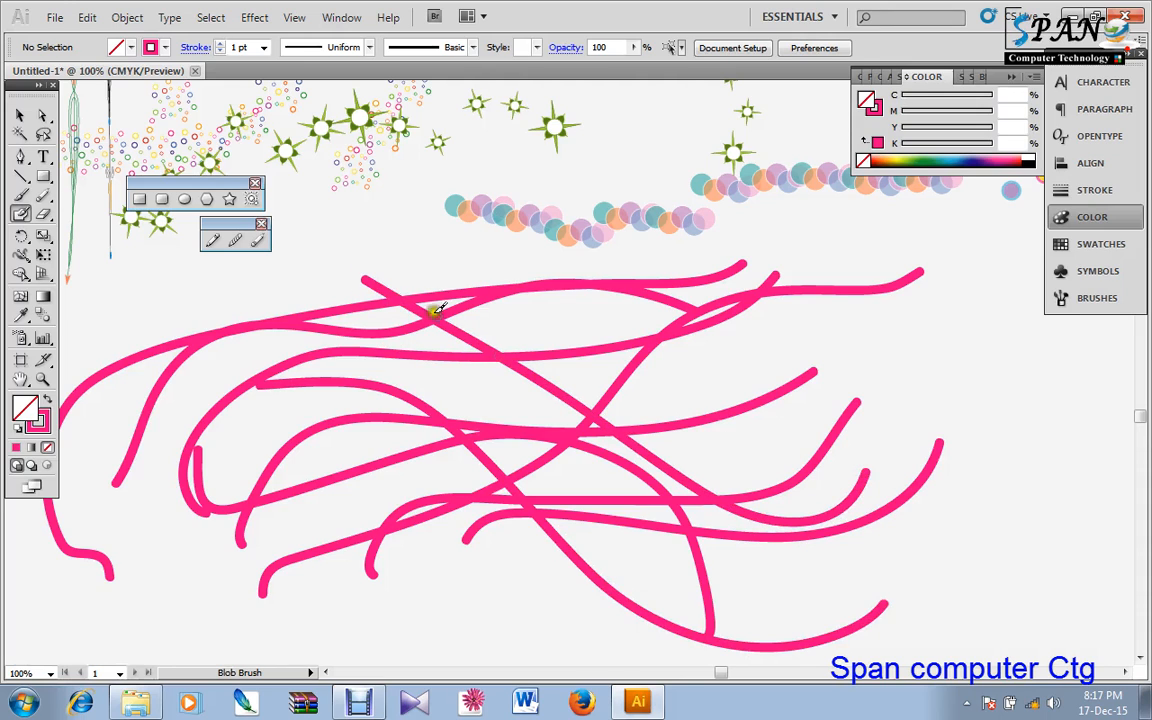
- Select all the pink brush strokes below the decorative artwork and delete them
left_click(21, 116)
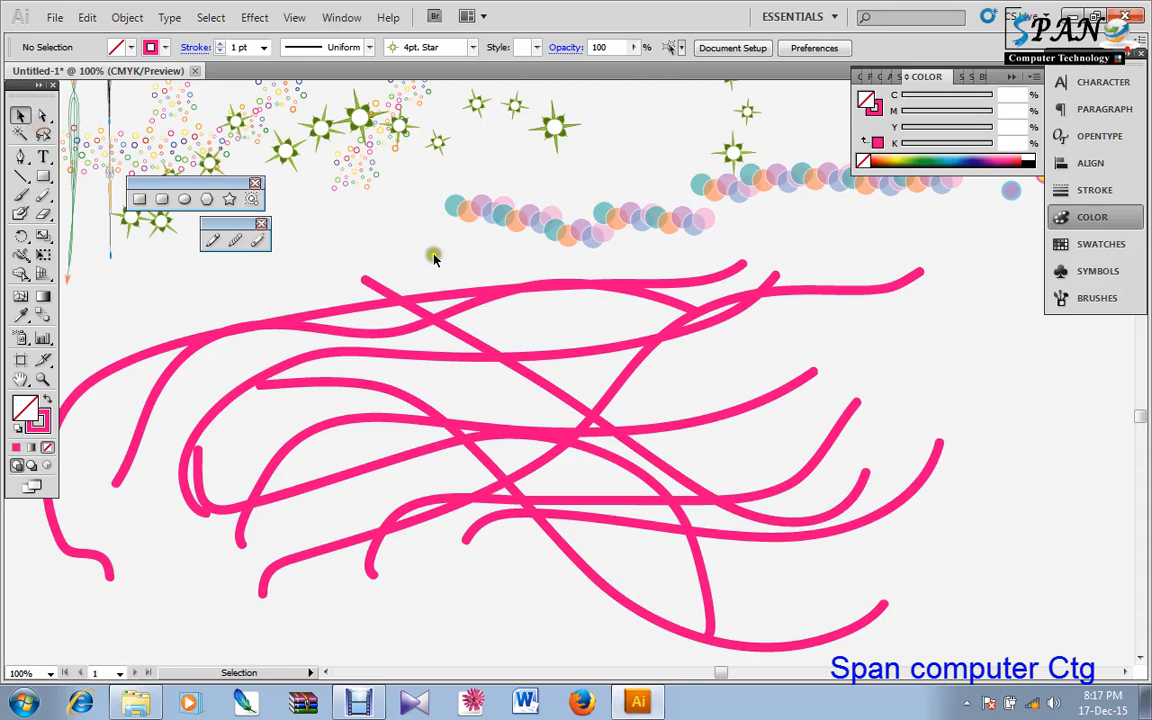
mouse_move(406, 253)
left_mouse_down()
mouse_move(676, 576)
mouse_move(714, 592)
left_mouse_up()
key("Delete")
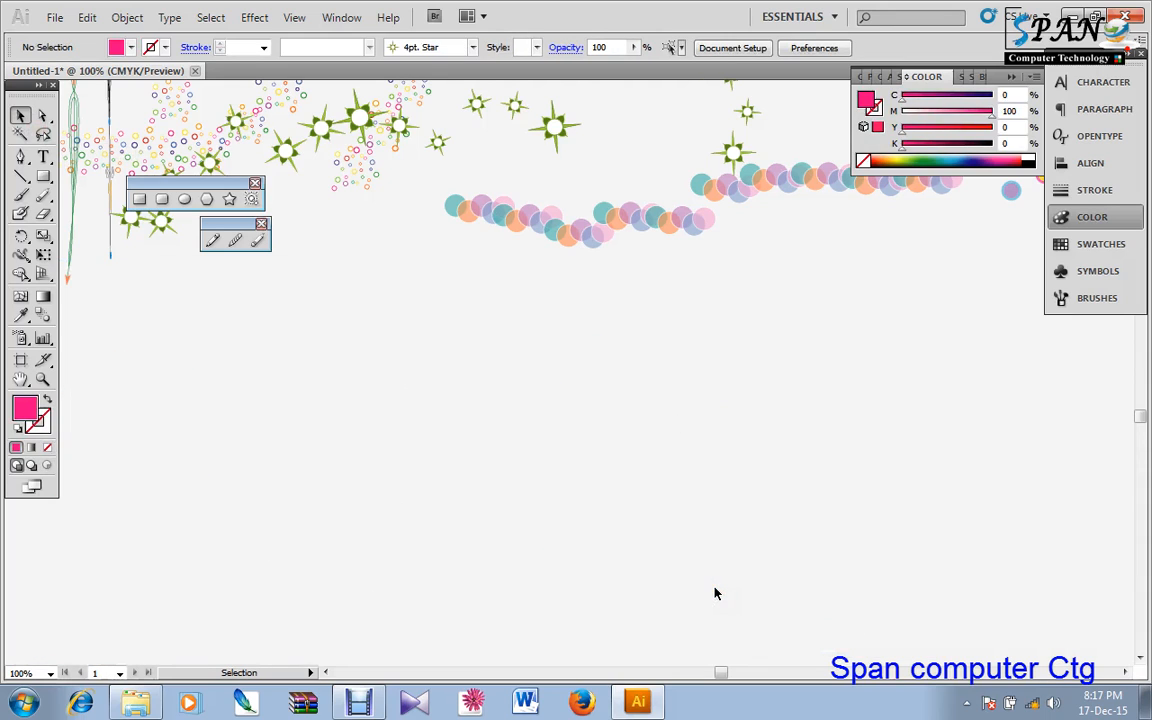
- Tear off the Eraser, Scissors and Knife tool group as a floating palette and place it beneath the shape tools palette
mouse_move(40, 218)
left_mouse_down()
mouse_move(129, 249)
mouse_move(185, 239)
mouse_move(184, 229)
left_mouse_up()
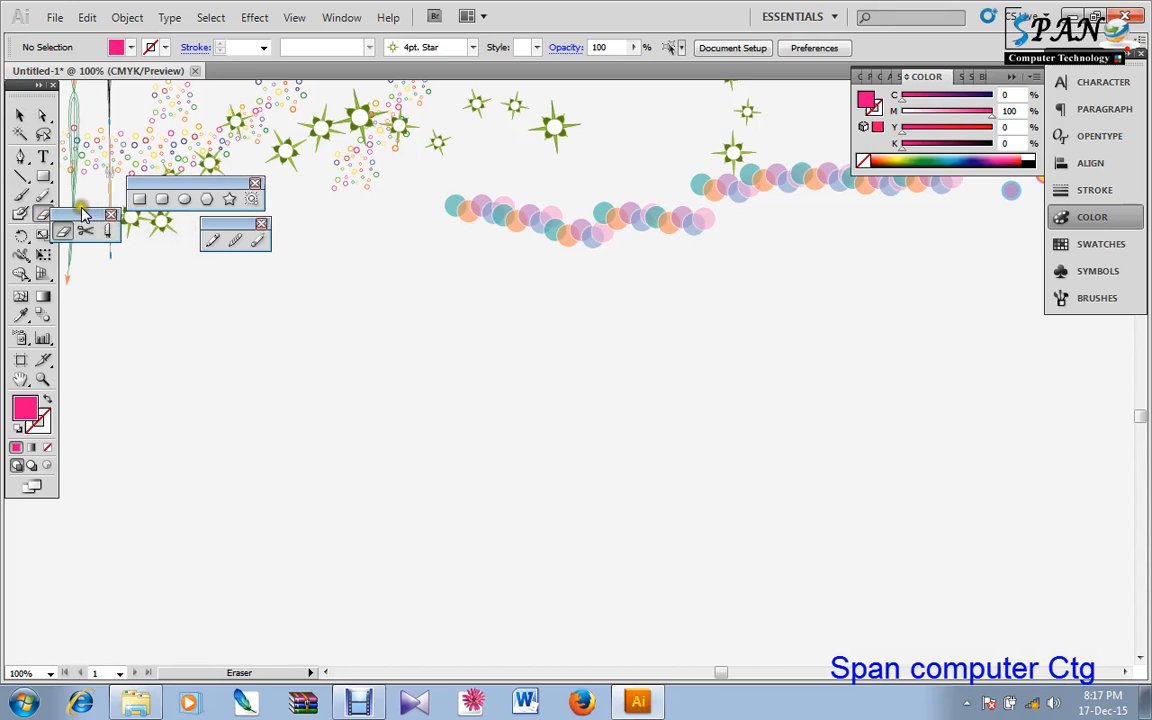
left_click_drag(78, 213, 173, 258)
- Draw a wide pink rectangle below the circle trail and erase strips along its left side with the Eraser tool
left_click(140, 199)
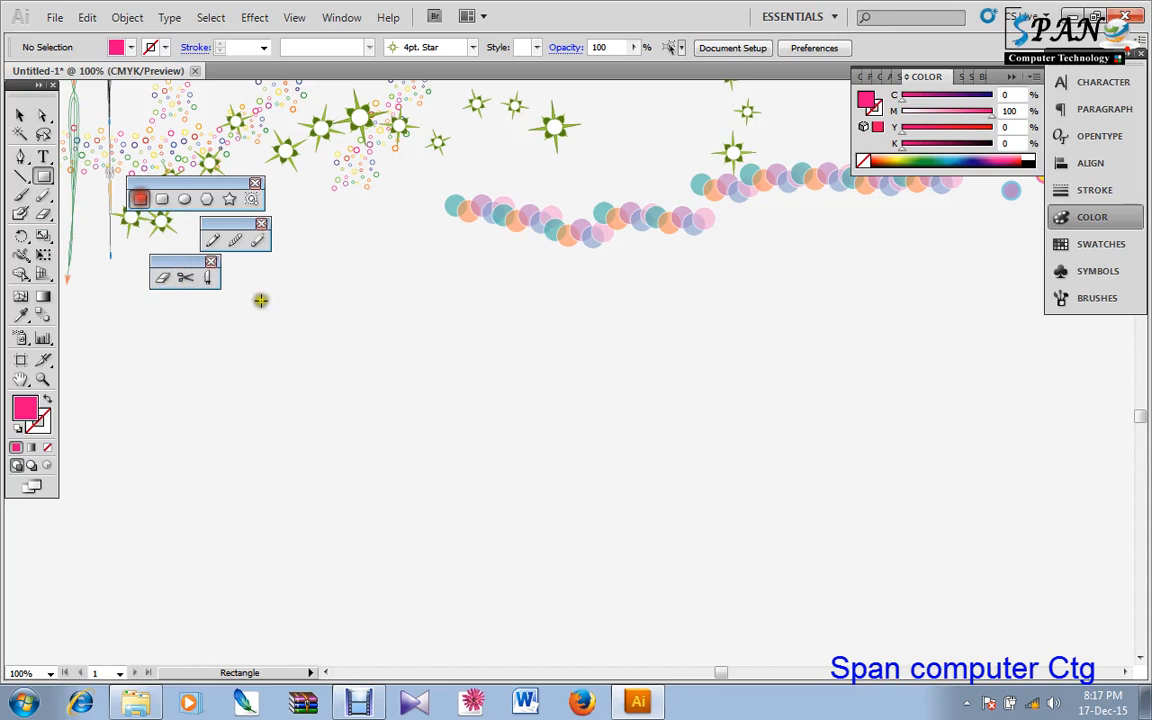
left_click_drag(267, 314, 764, 524)
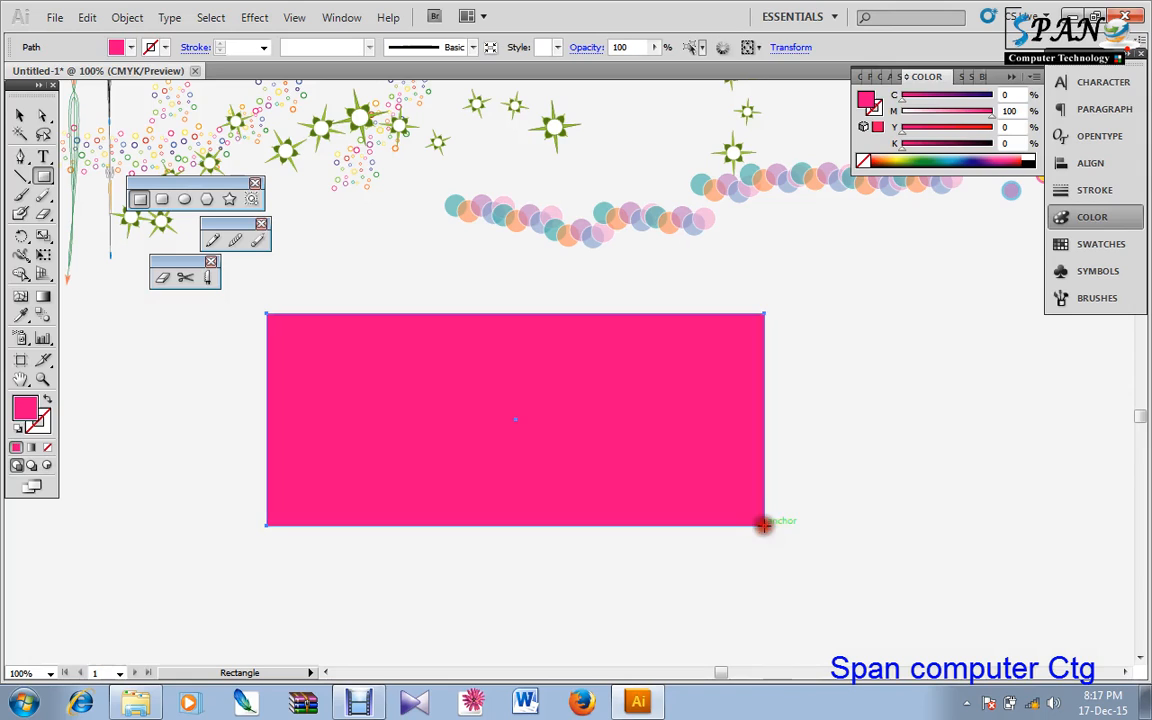
left_click_drag(185, 262, 210, 267)
left_click(188, 284)
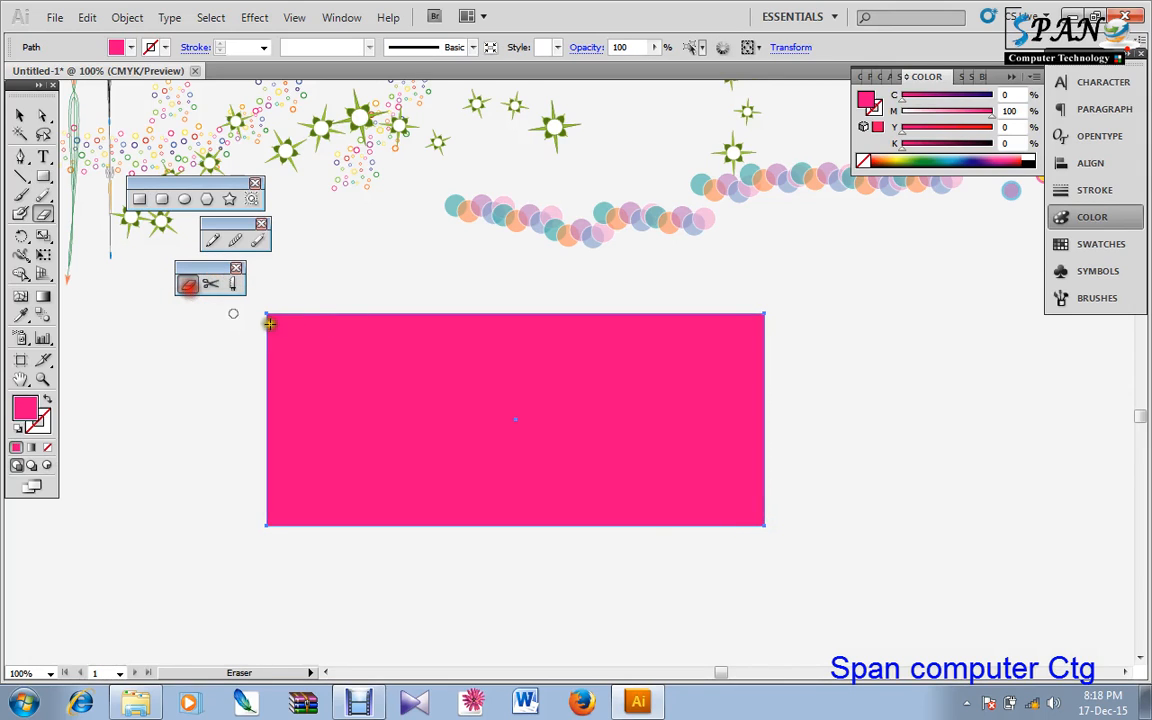
left_click_drag(298, 318, 257, 540)
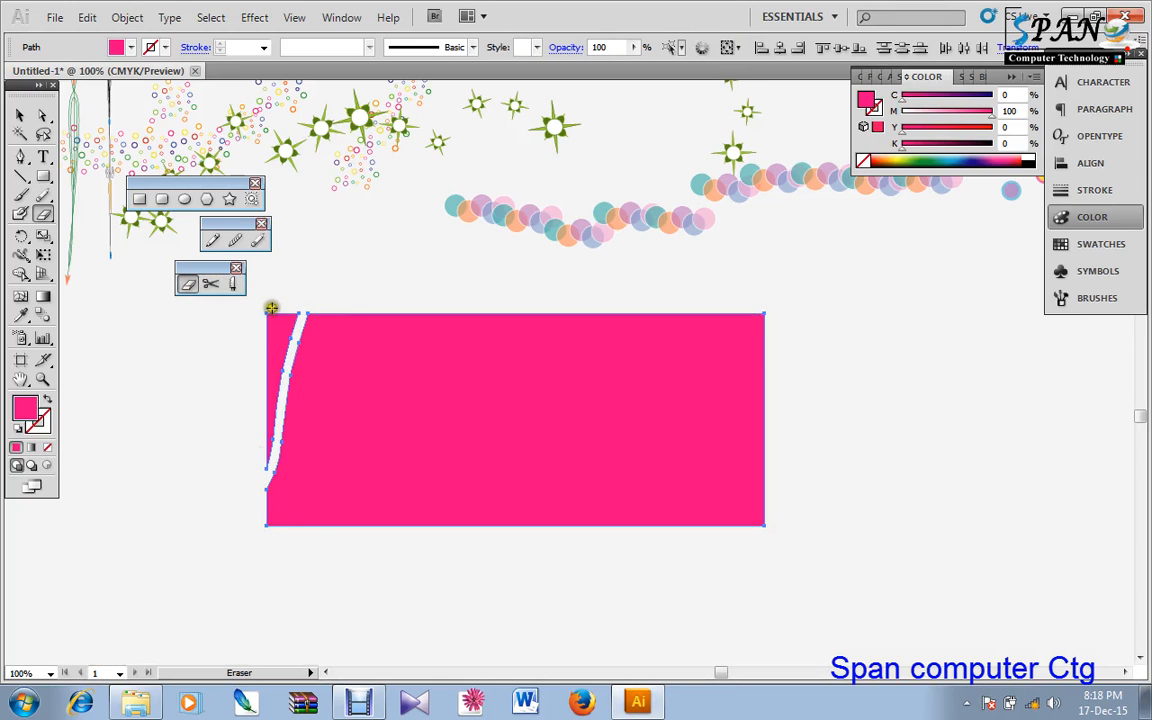
mouse_move(271, 308)
left_mouse_down()
mouse_move(270, 470)
mouse_move(273, 357)
mouse_move(293, 320)
mouse_move(268, 386)
mouse_move(270, 339)
mouse_move(267, 414)
mouse_move(281, 306)
mouse_move(285, 358)
mouse_move(288, 307)
mouse_move(258, 451)
mouse_move(276, 423)
mouse_move(252, 458)
left_mouse_up()
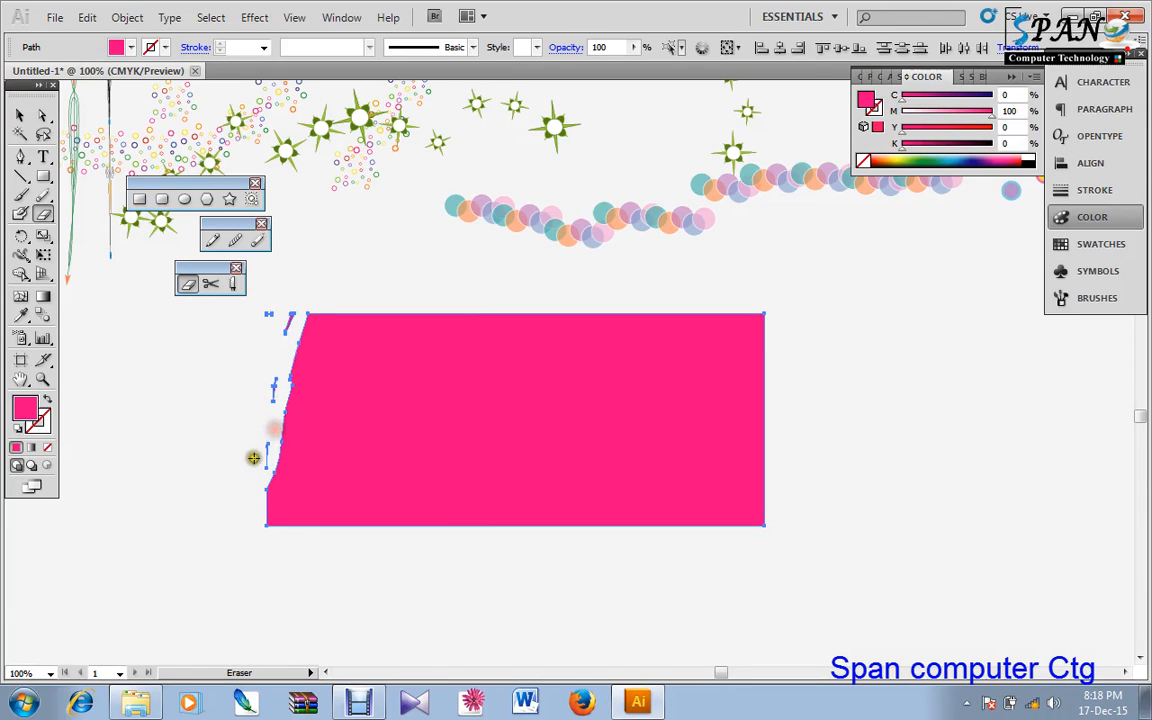
- Try to cut the pink rectangle with the Scissors tool away from its outline
left_click(213, 285)
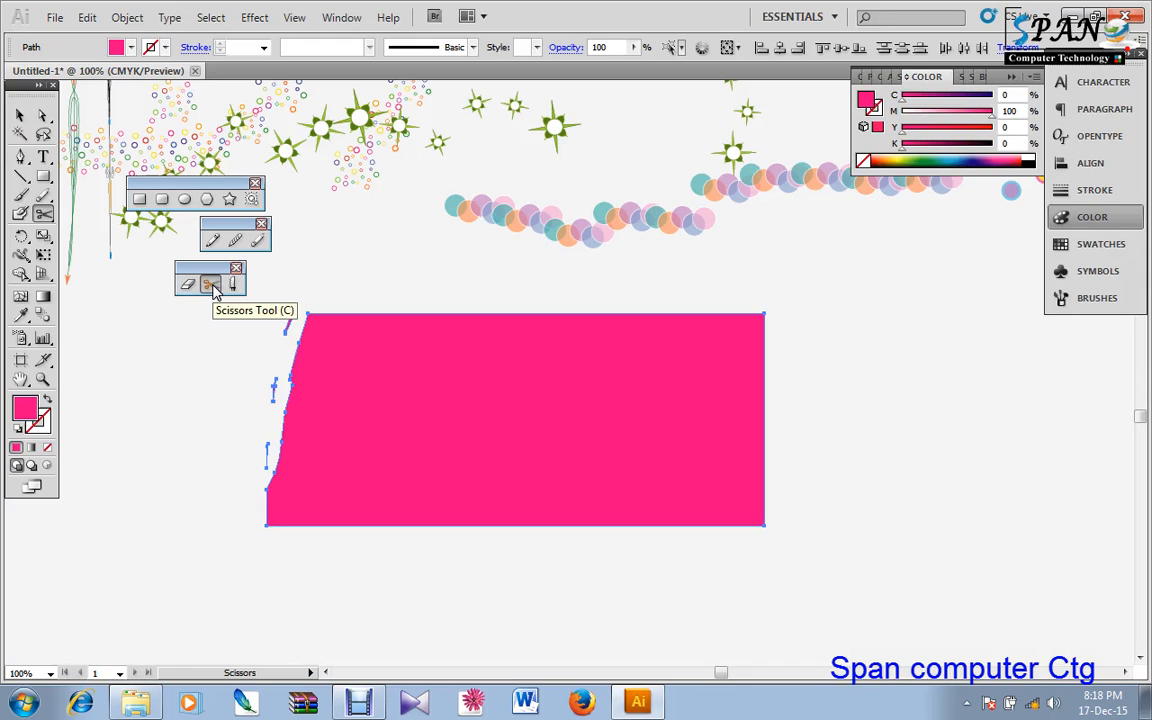
left_click(484, 256)
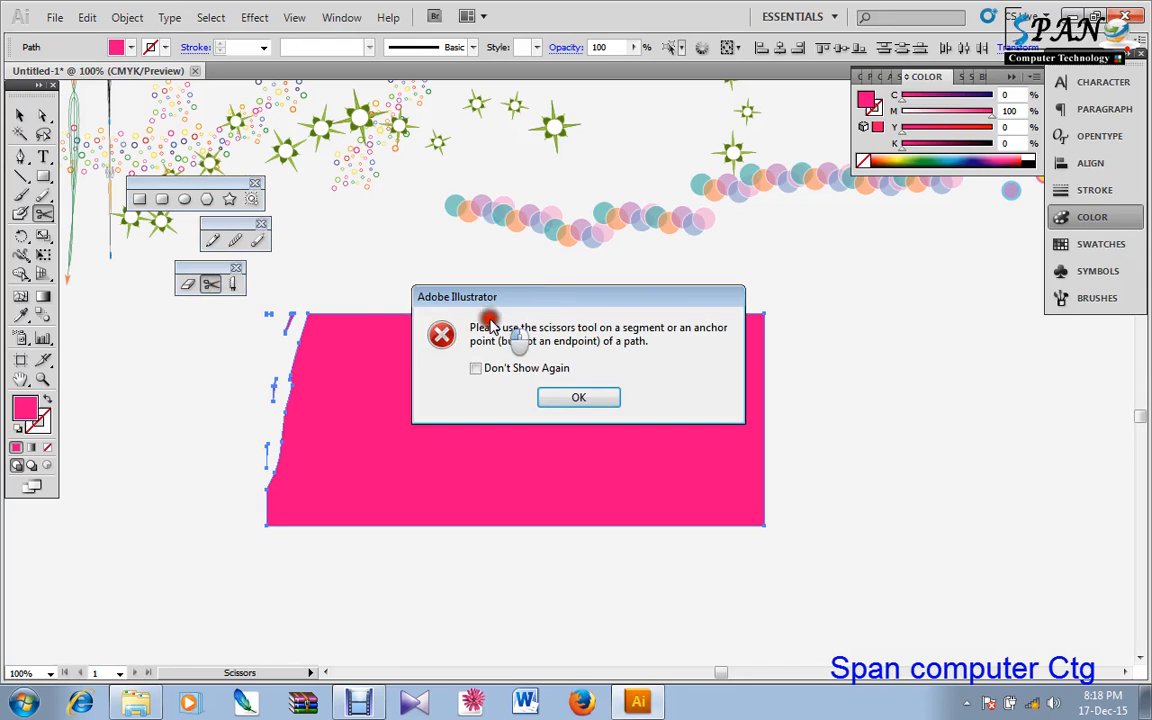
left_click(550, 365)
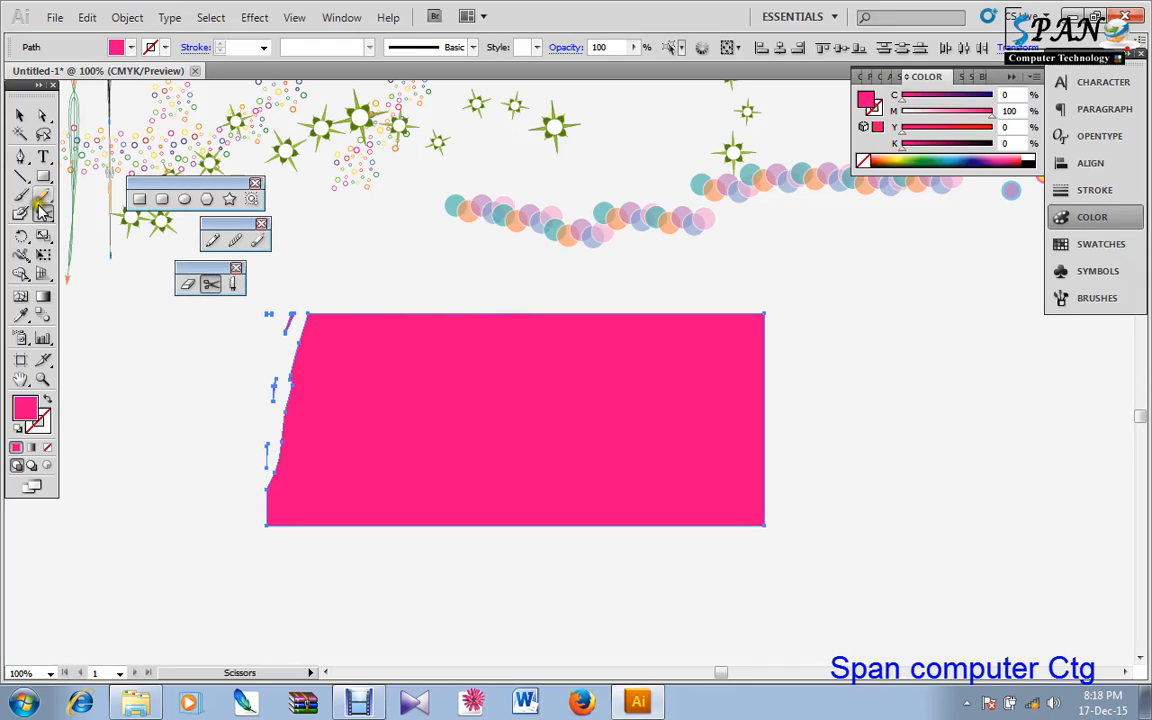
- Move the partly erased rectangle and its fragments slightly upward
left_click(21, 116)
left_click(530, 440)
left_click_drag(530, 440, 549, 370)
- Split the rectangle diagonally with the Scissors tool through its top and bottom edges and shift the right-hand piece downward
left_click(210, 284)
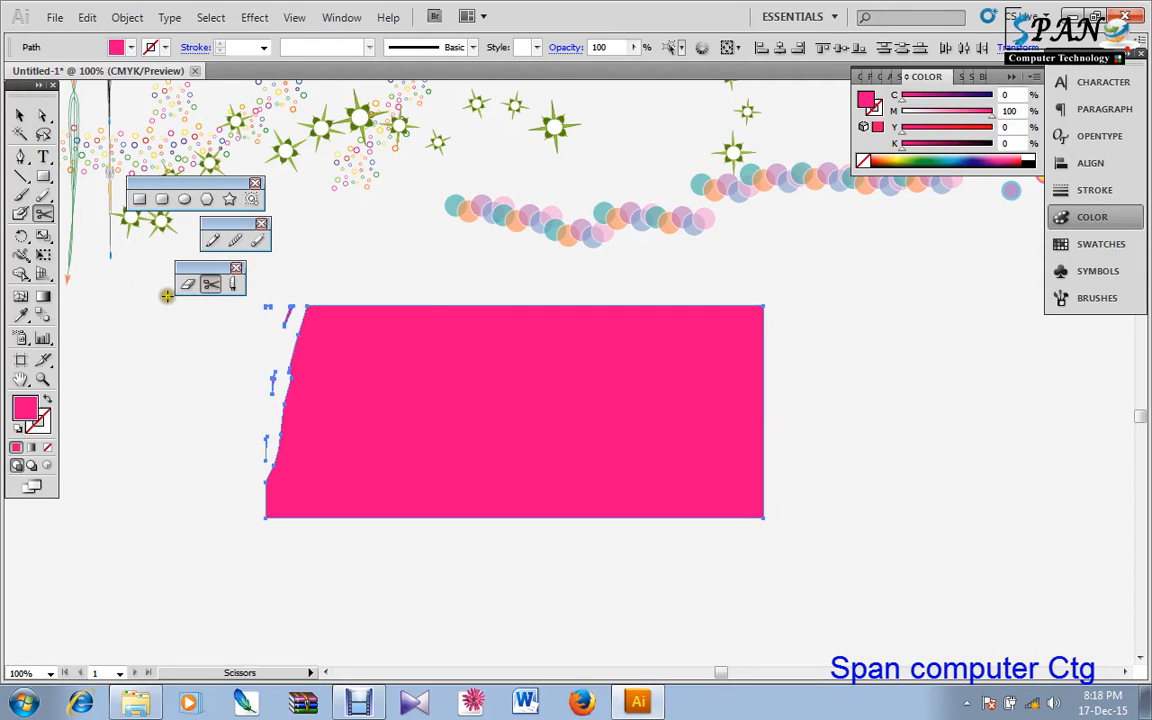
left_click(535, 303)
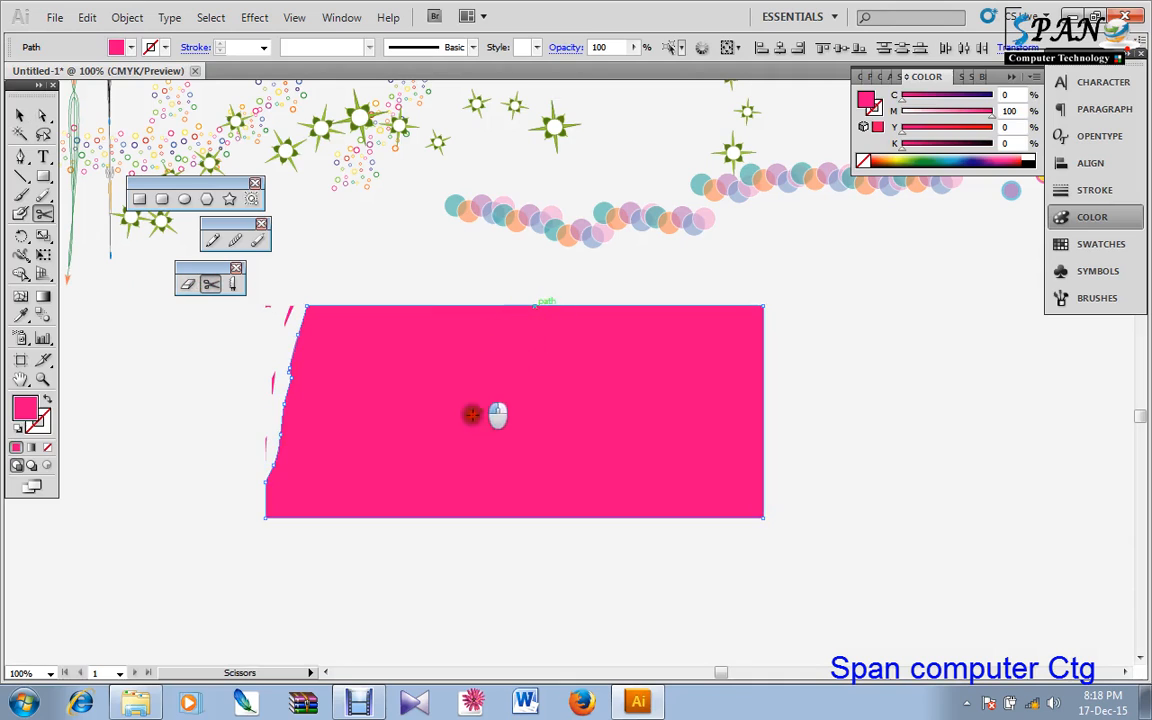
left_click(426, 519)
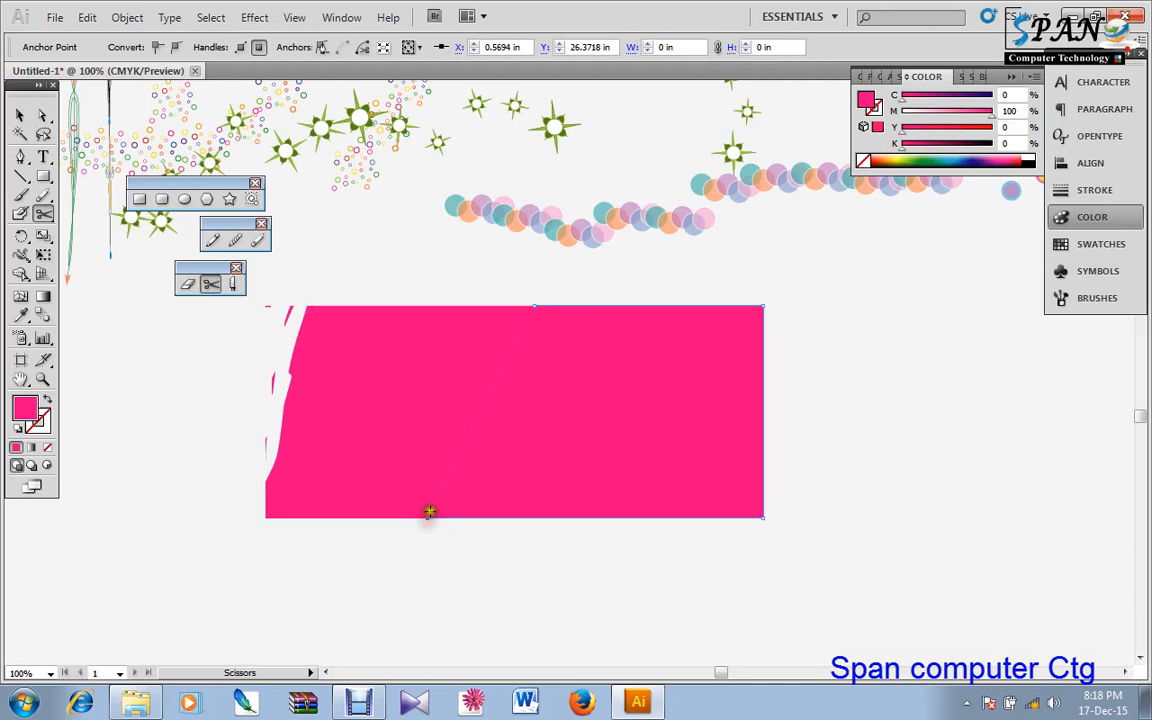
left_click(19, 114)
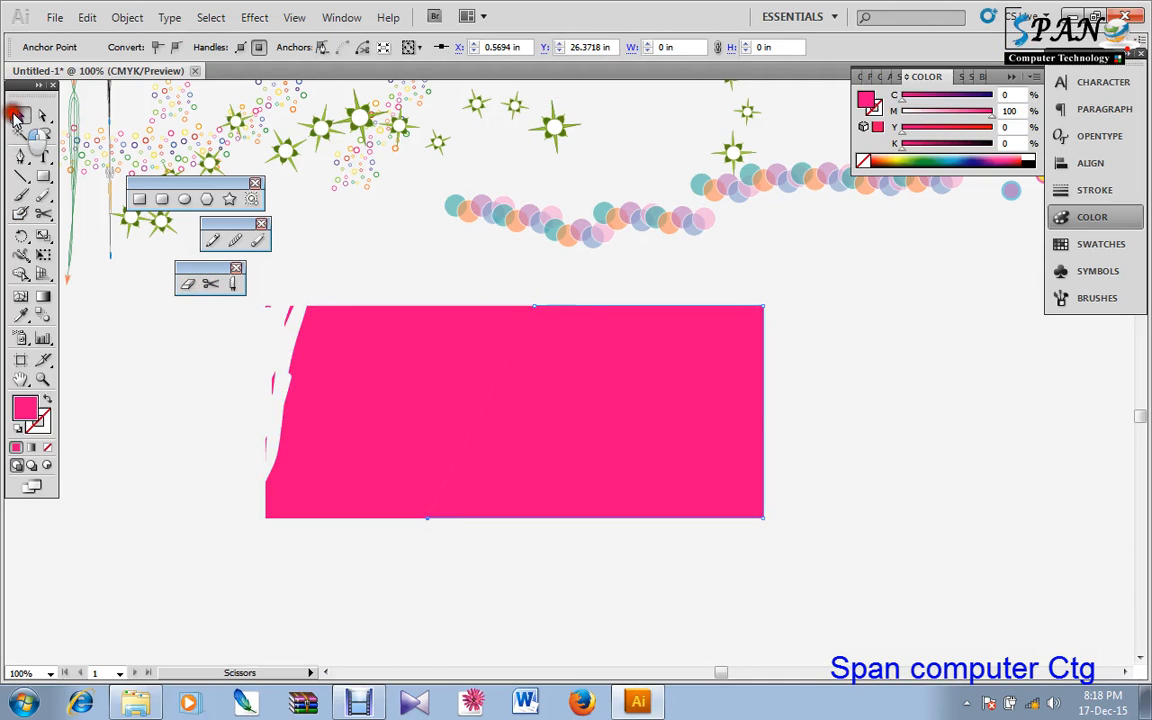
left_click(612, 380)
left_click_drag(612, 380, 622, 424)
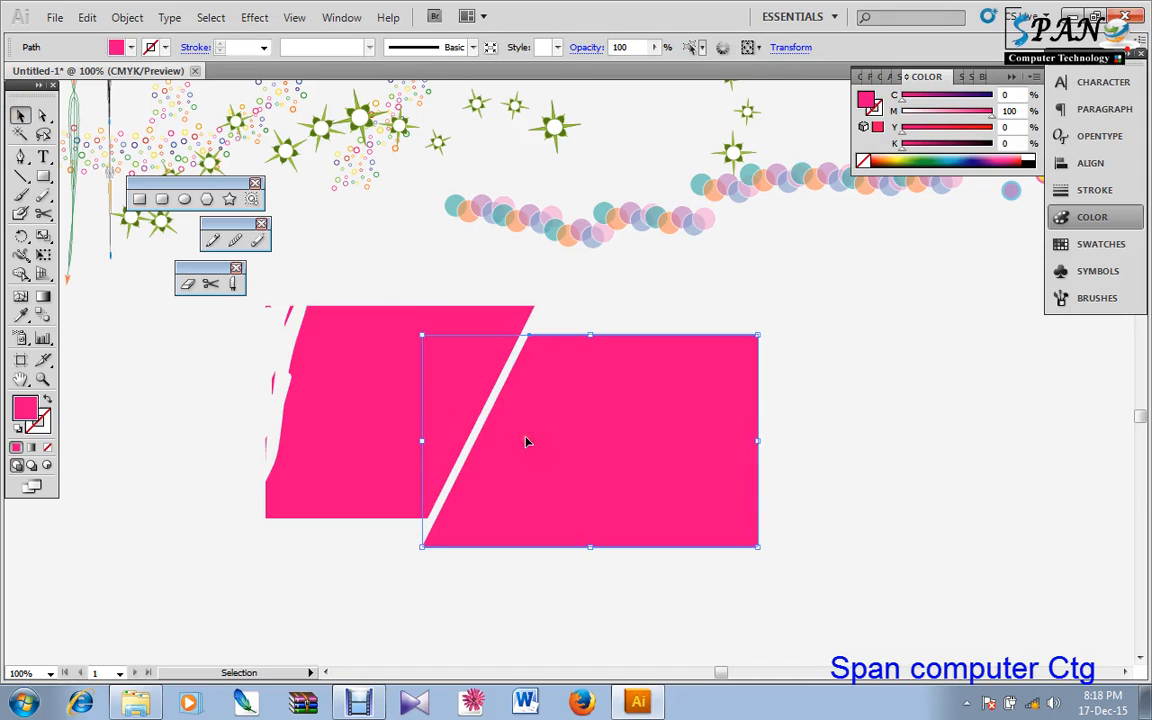
- Undo the moves, the scissor cuts, the erasing and the rectangle itself until the canvas area is empty
key("ctrl+z")
key("ctrl+z")
key("ctrl+z")
key("ctrl+z")
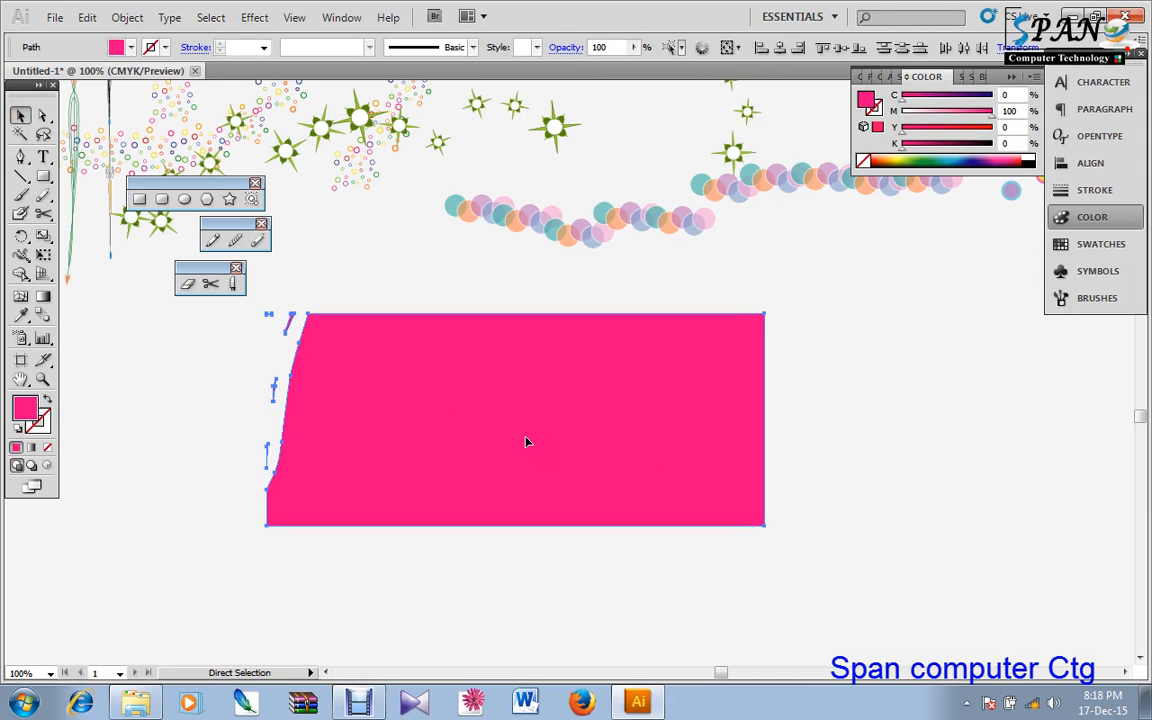
key("ctrl+z")
key("ctrl+z")
key("ctrl+z")
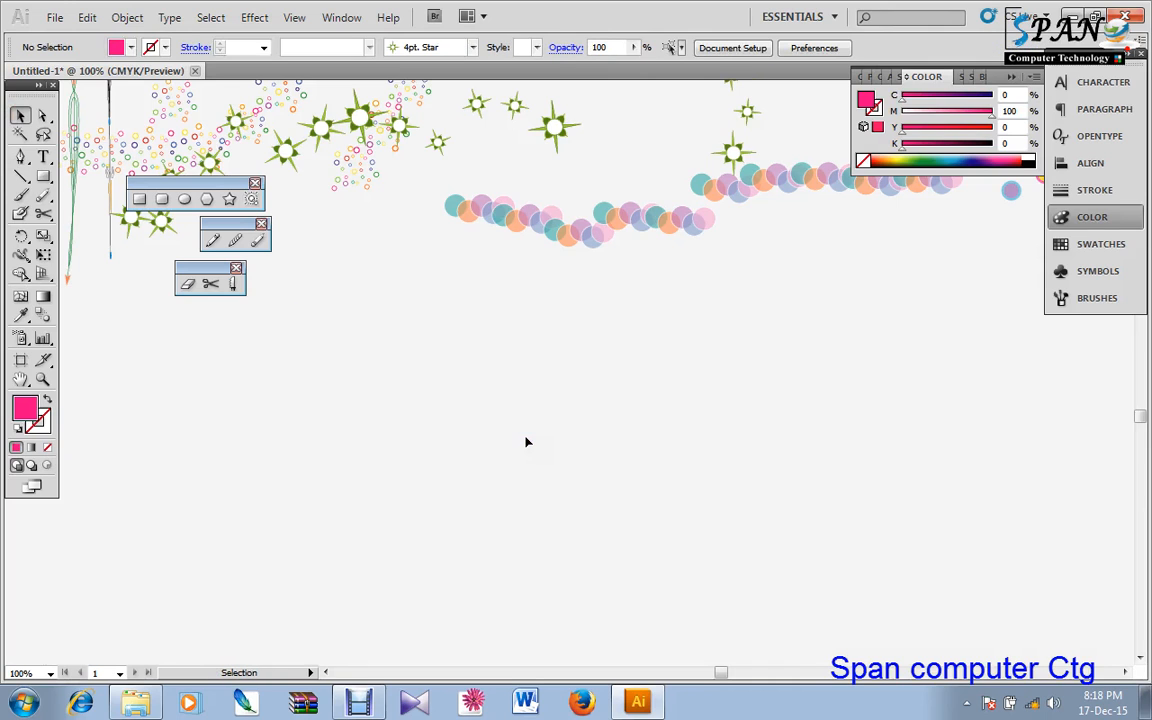
- Draw a new pink rectangle below the circle trail and split it diagonally with the Scissors tool through its top and bottom edges
left_click(139, 199)
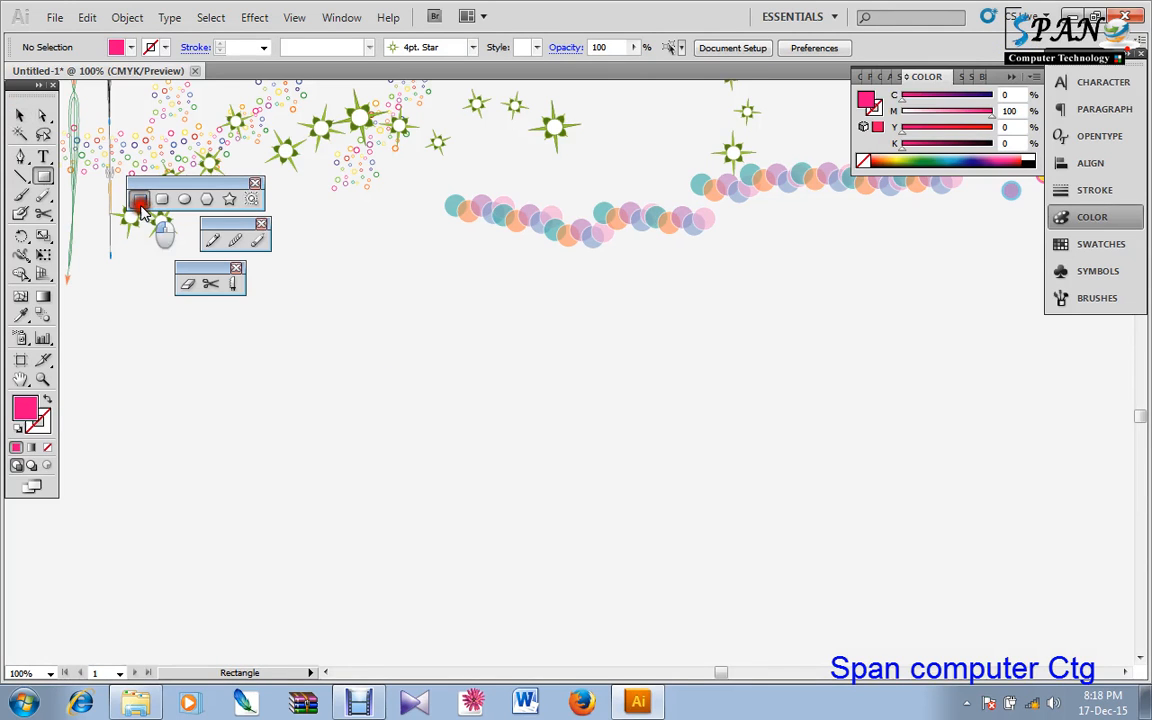
left_click_drag(293, 266, 686, 548)
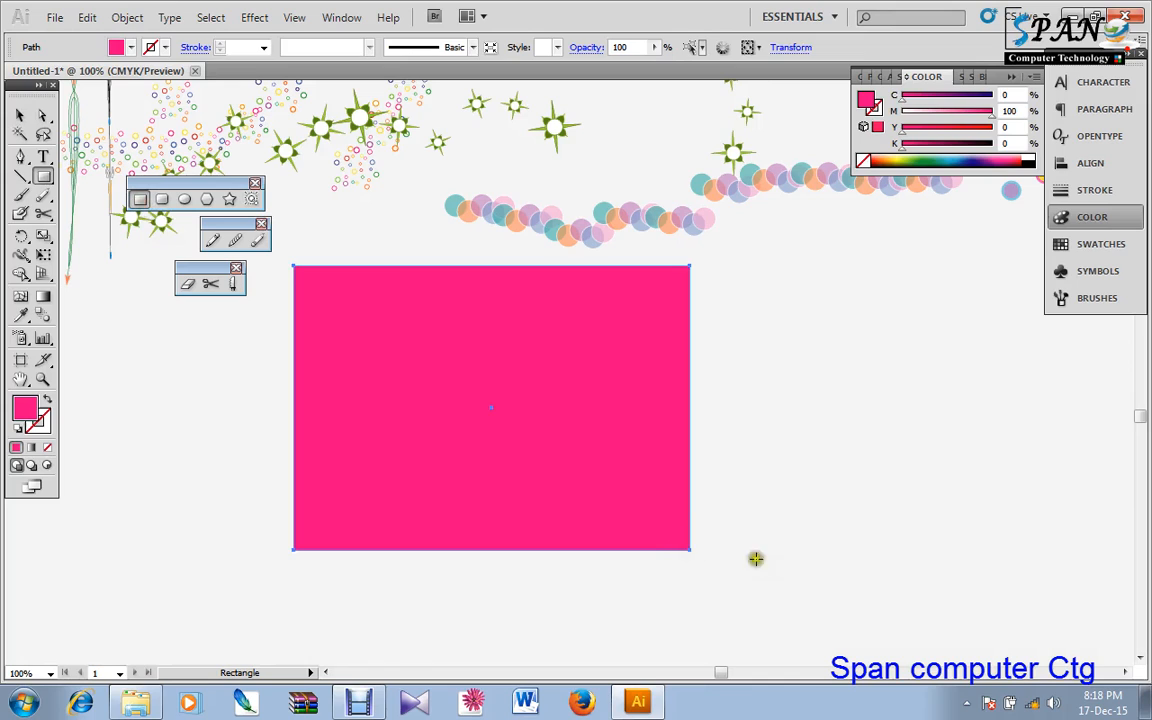
left_click(210, 285)
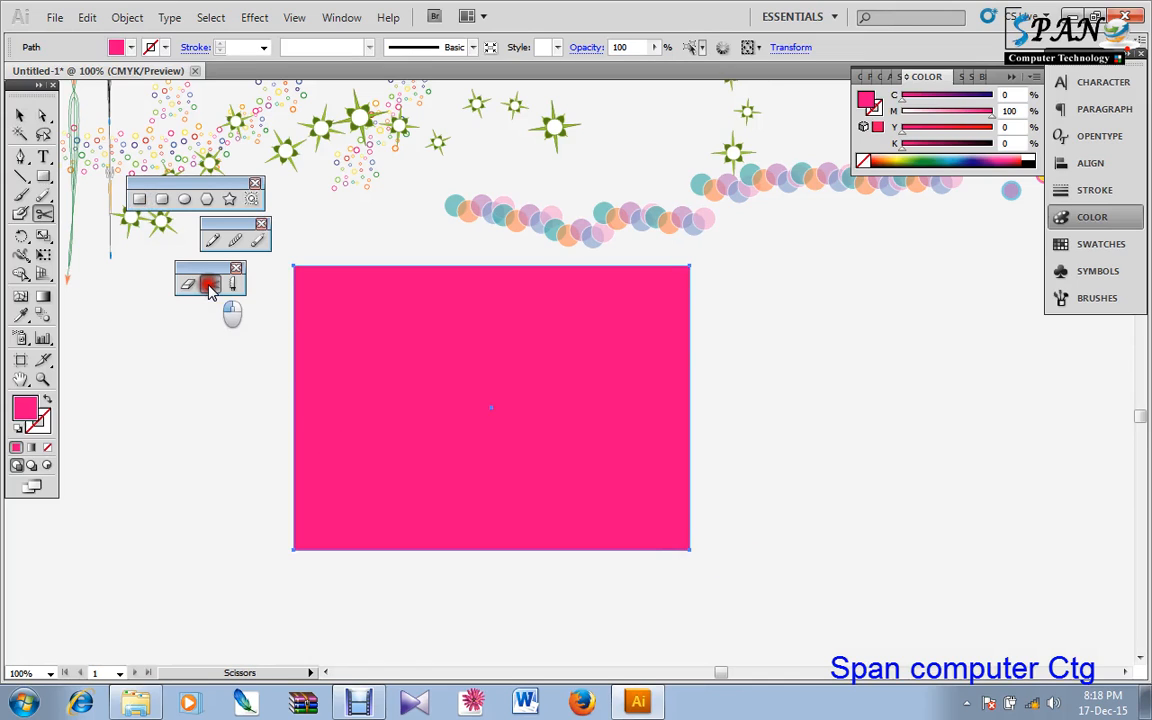
left_click(485, 265)
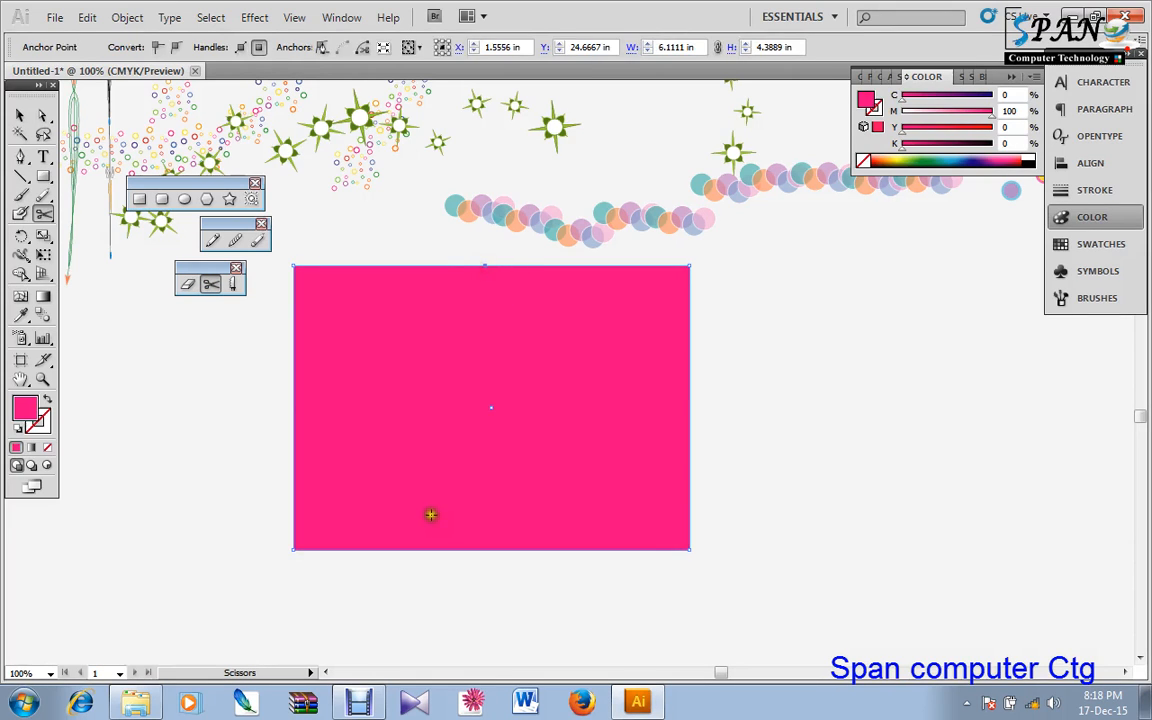
left_click(401, 548)
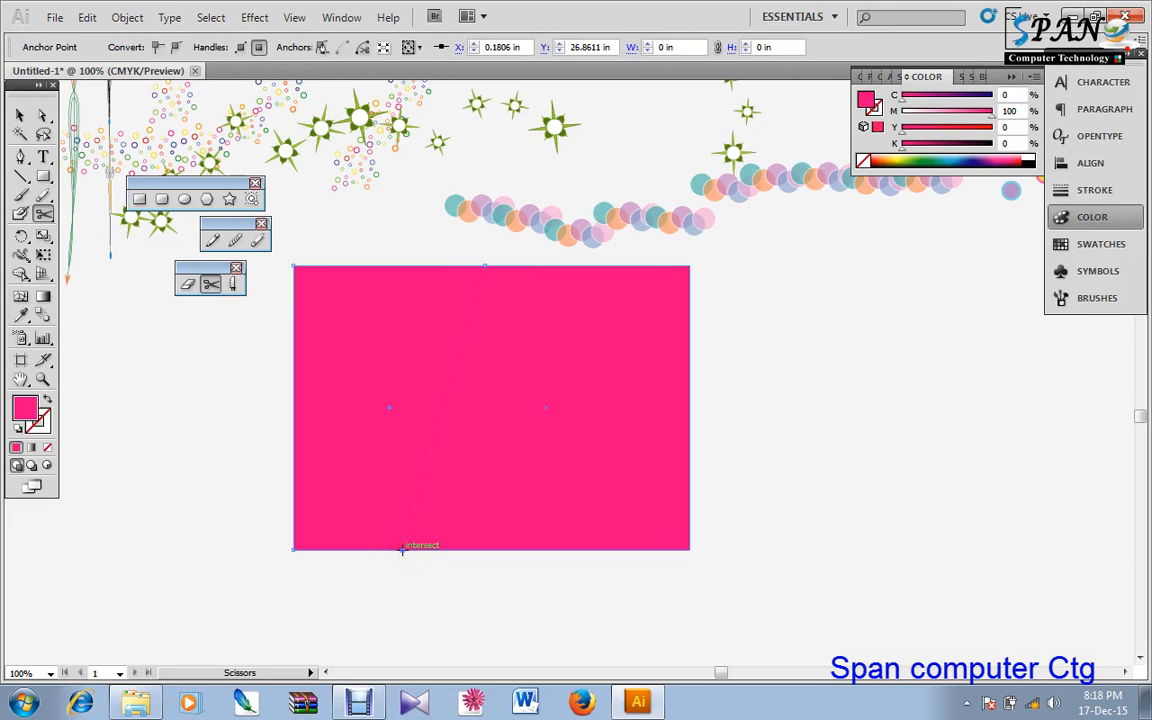
left_click(427, 497)
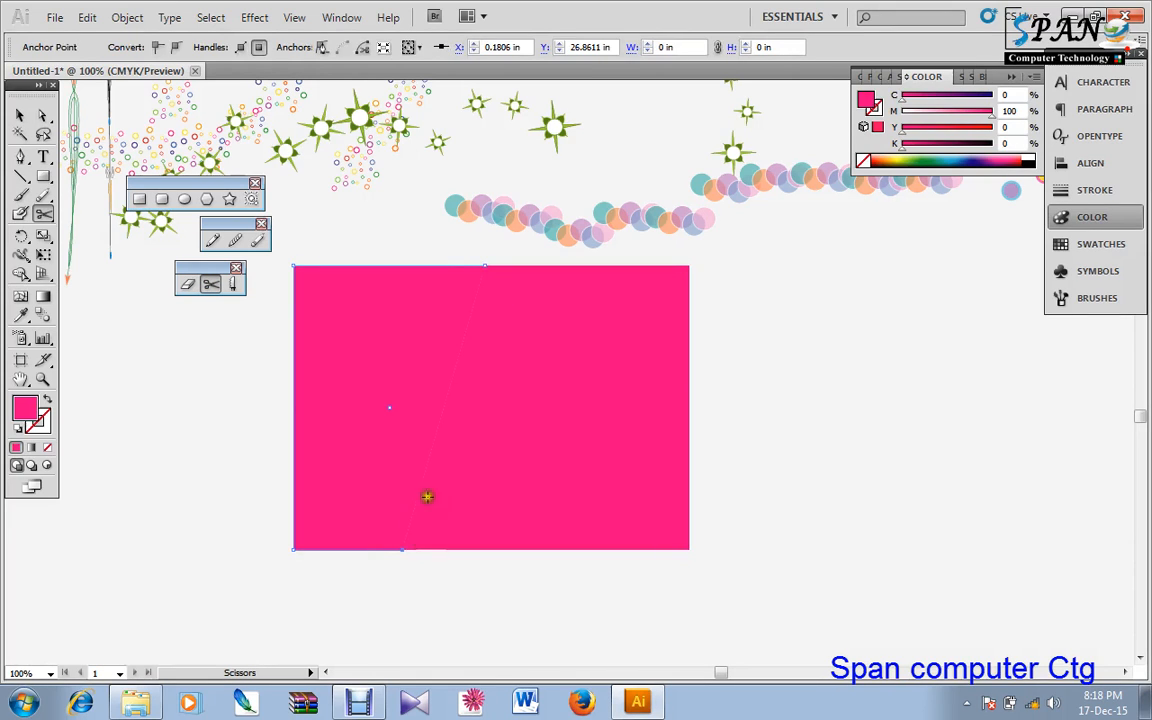
- Move the rectangle's right-hand piece to the right and its left-hand piece to the left, leaving a wide gap
left_click(21, 119)
left_click_drag(589, 404, 755, 434)
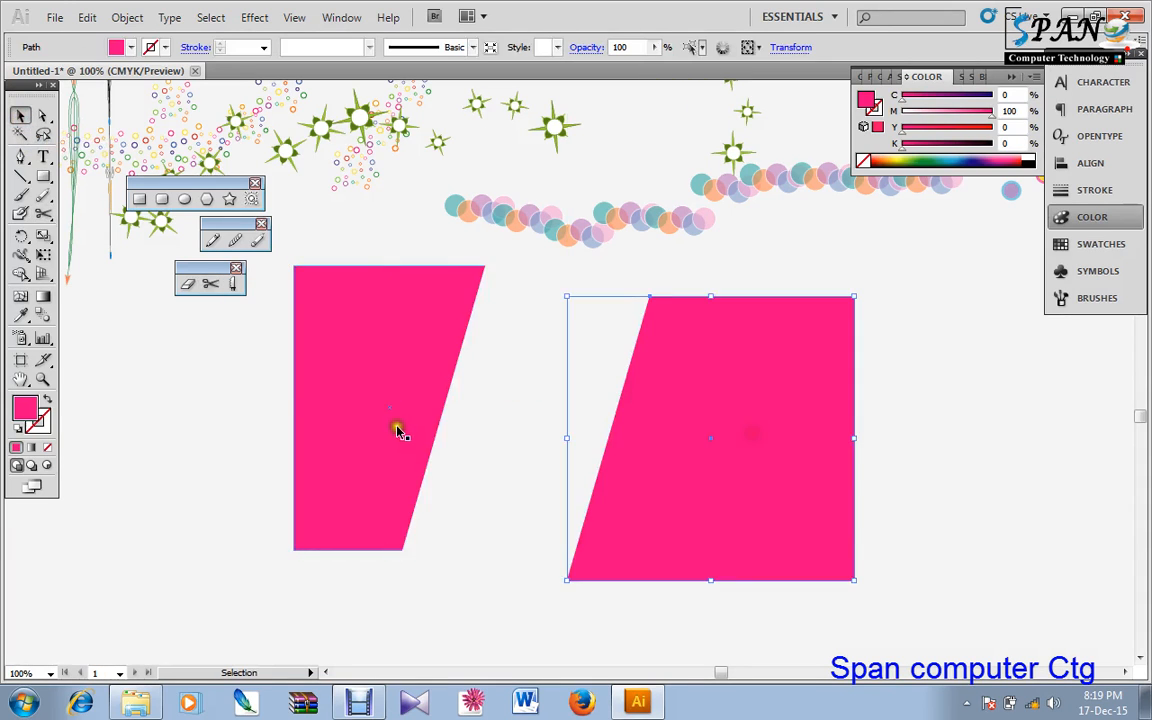
left_click_drag(398, 430, 321, 441)
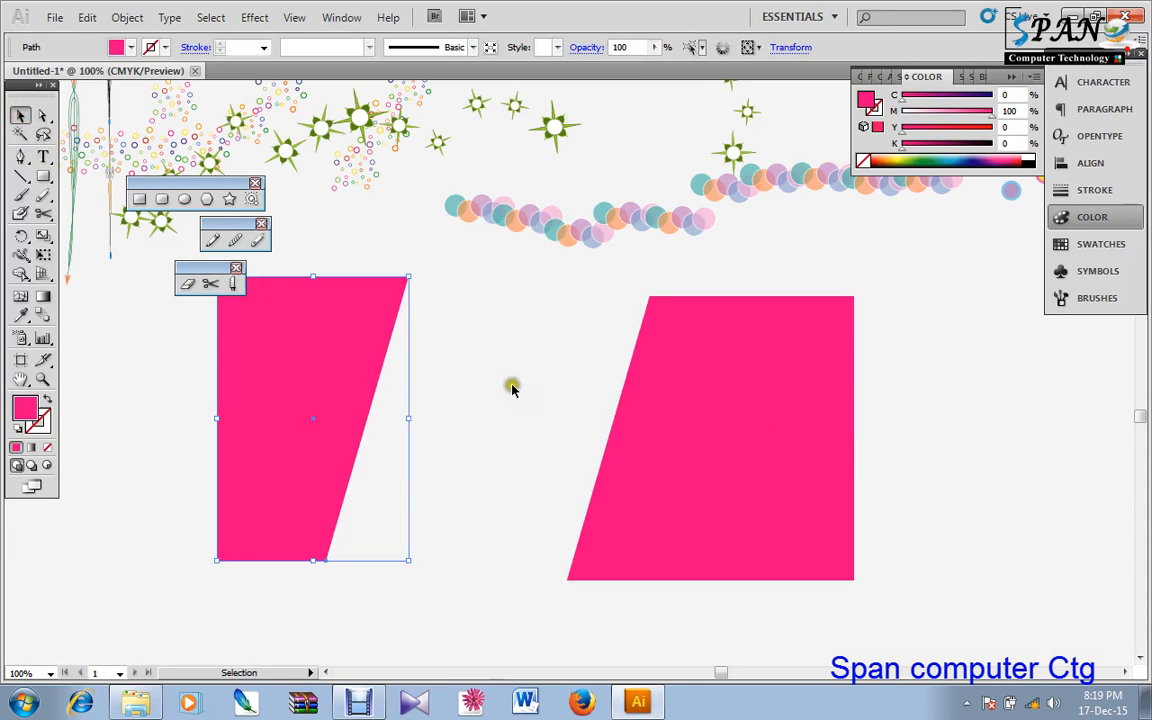
- Try to cut the right-hand pink piece along both diagonals with the Knife tool
left_click(231, 285)
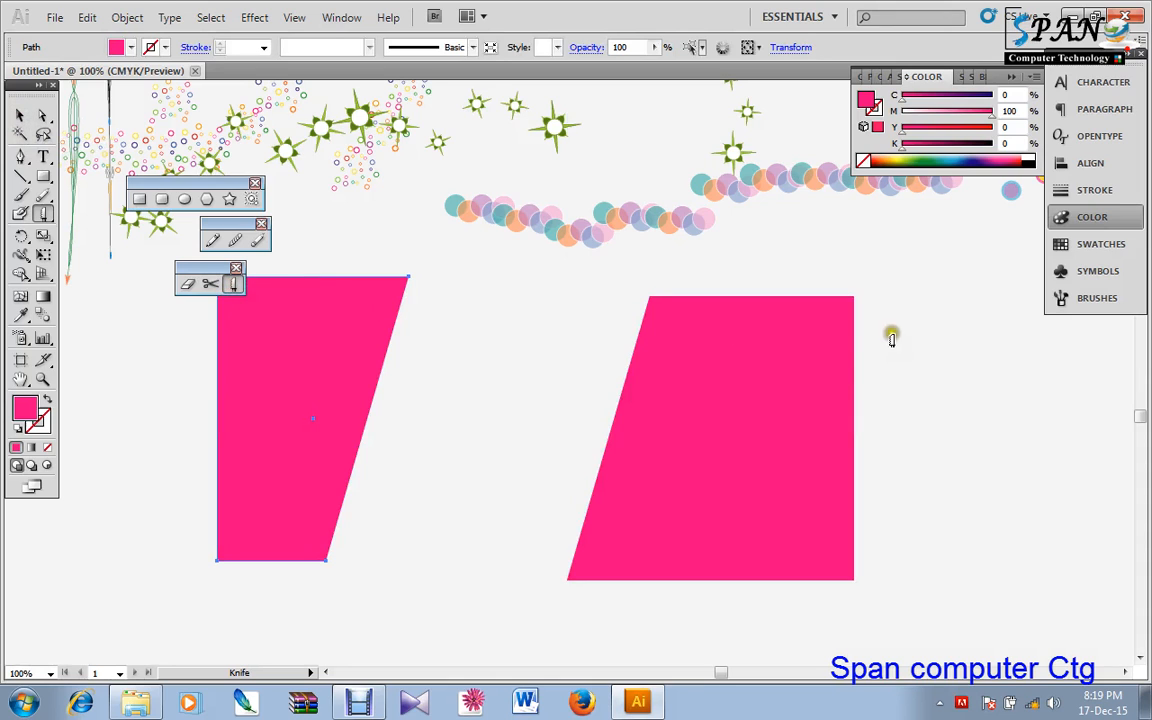
left_click_drag(925, 290, 583, 612)
left_click_drag(590, 262, 848, 585)
- Move the right-hand piece closer to the left one and cut it with two crossing diagonal Knife strokes
left_click(18, 117)
left_click_drag(684, 424, 605, 405)
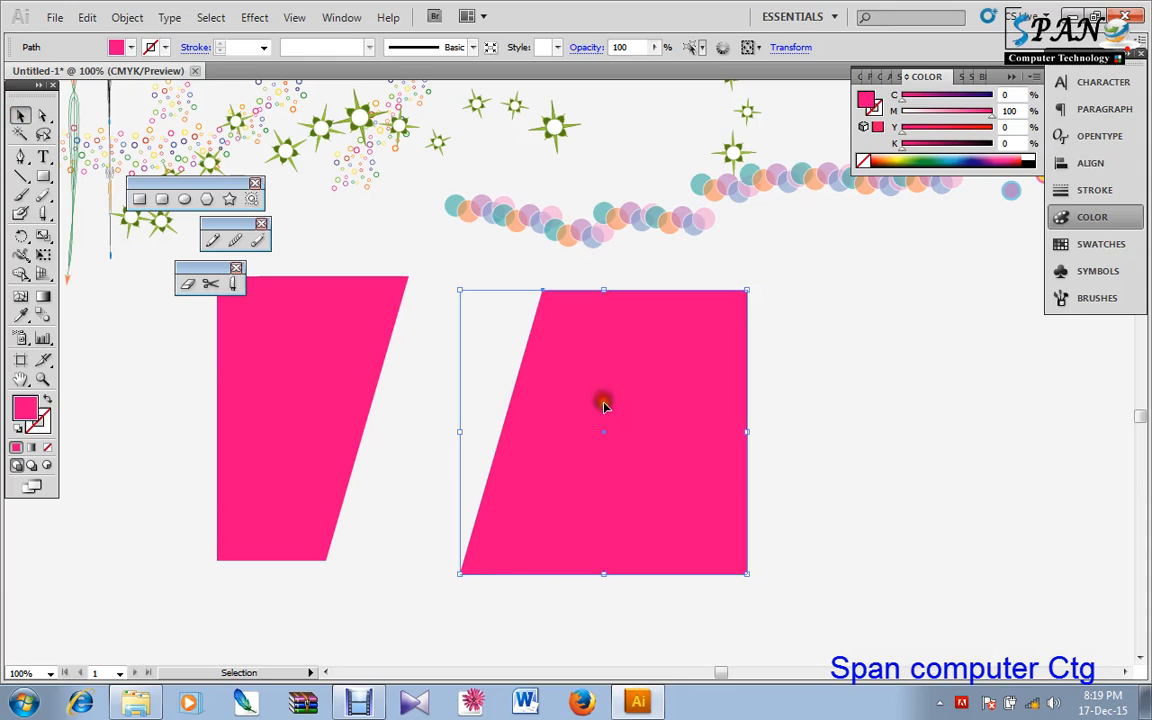
left_click(233, 284)
left_click_drag(489, 265, 756, 584)
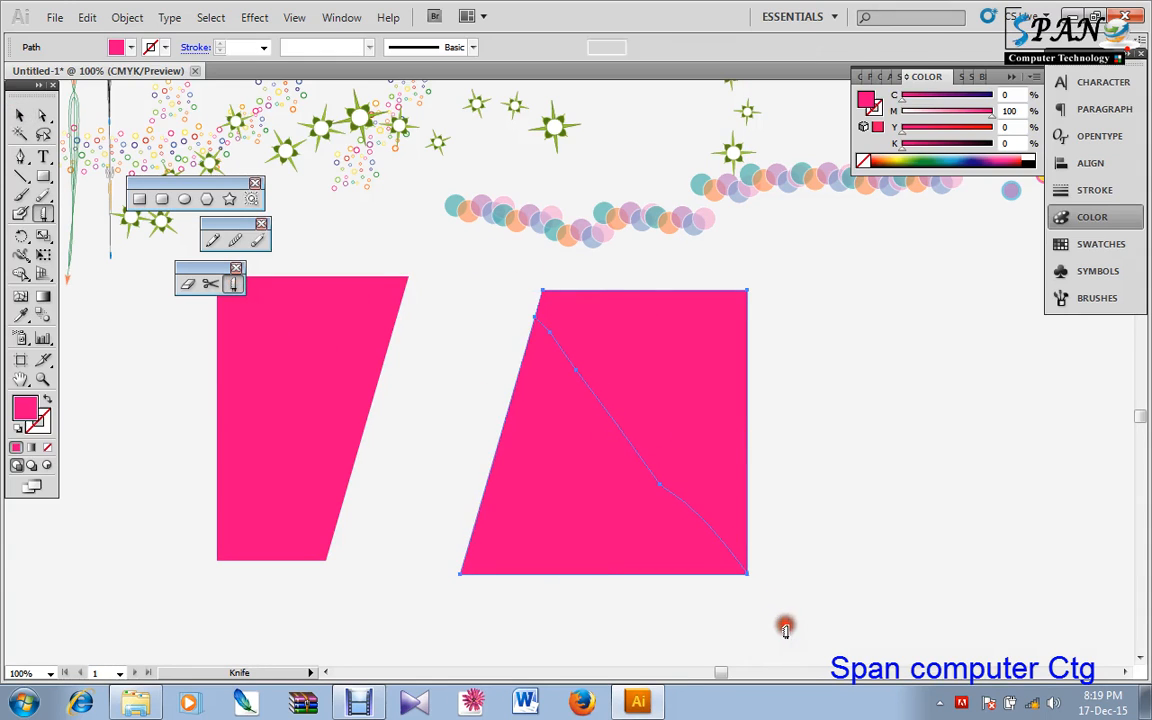
mouse_move(779, 276)
left_mouse_down()
mouse_move(648, 399)
mouse_move(490, 612)
left_mouse_up()
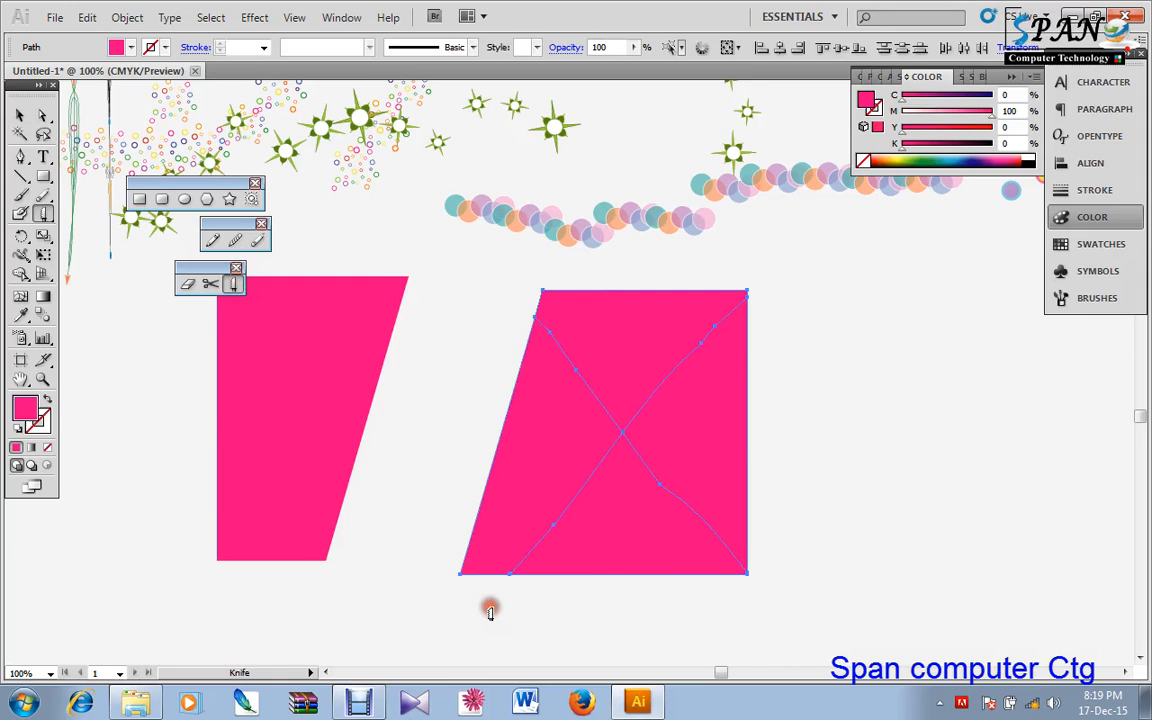
- Move the four Knife-cut pieces of the right-hand pink shape apart to the right, top, left and bottom
left_click(20, 114)
left_click(495, 425)
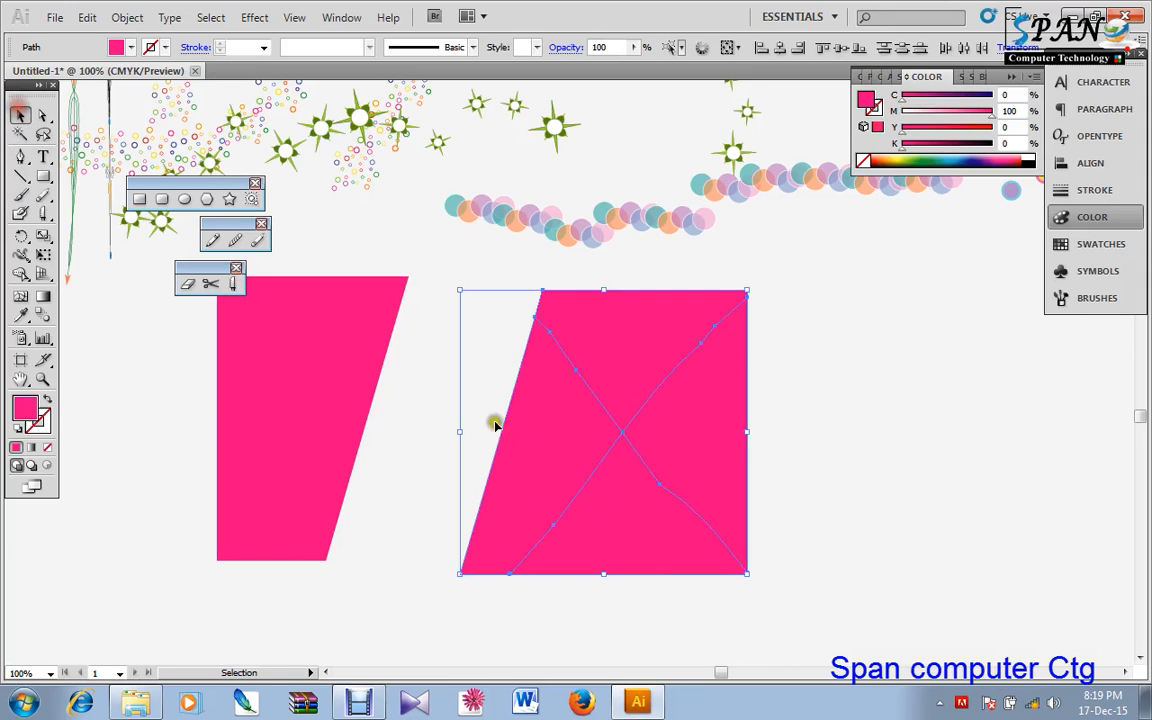
left_click(865, 424)
left_click_drag(720, 432, 863, 432)
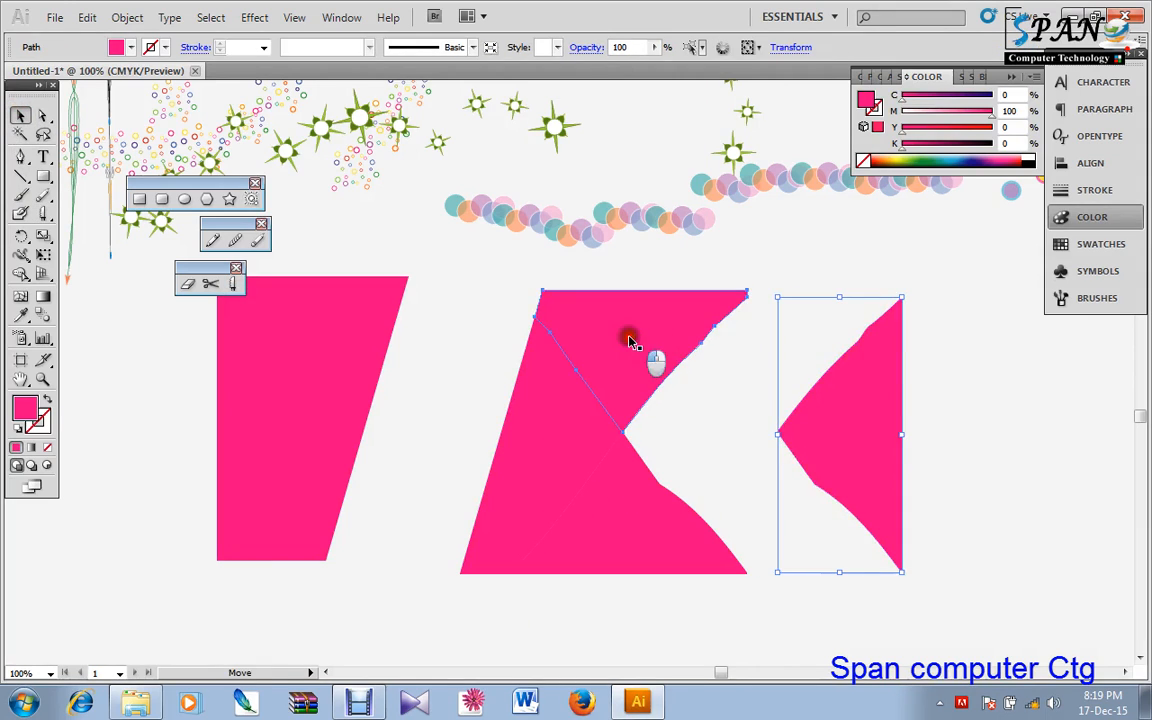
left_click_drag(630, 334, 645, 290)
left_click_drag(565, 452, 533, 452)
left_click_drag(717, 550, 755, 607)
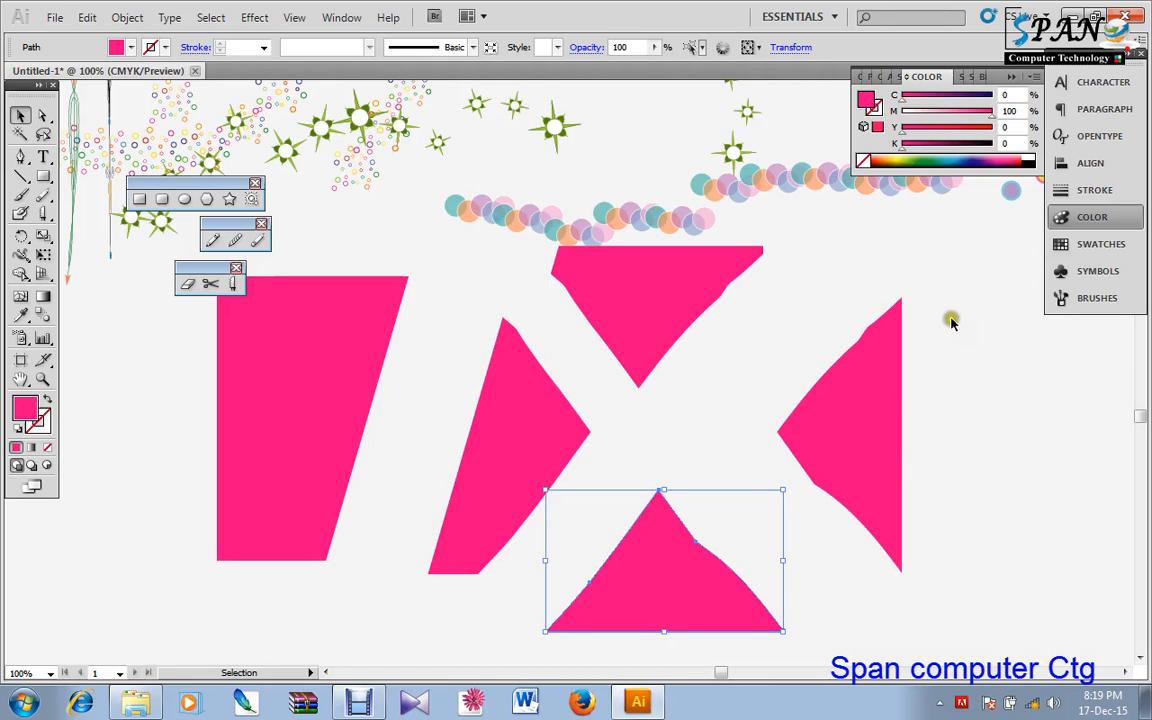
- Delete all the pink pieces and move the floating Eraser tools palette next to the Pencil tools palette
left_click_drag(951, 281, 224, 607)
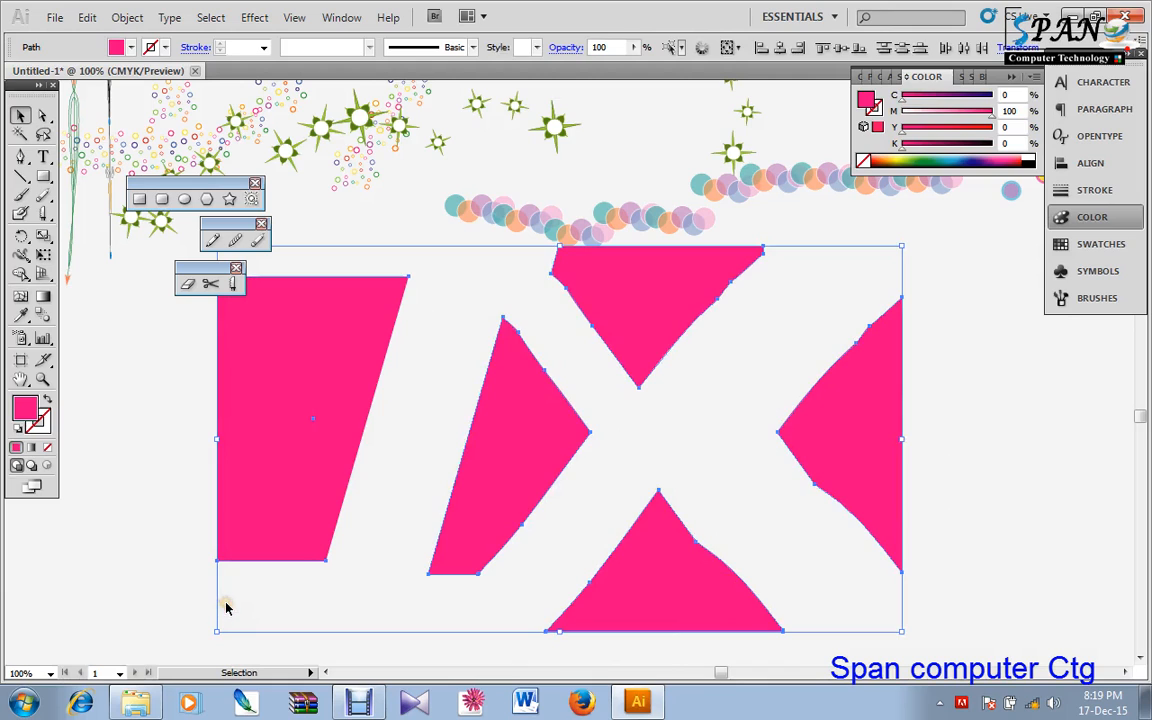
key("Delete")
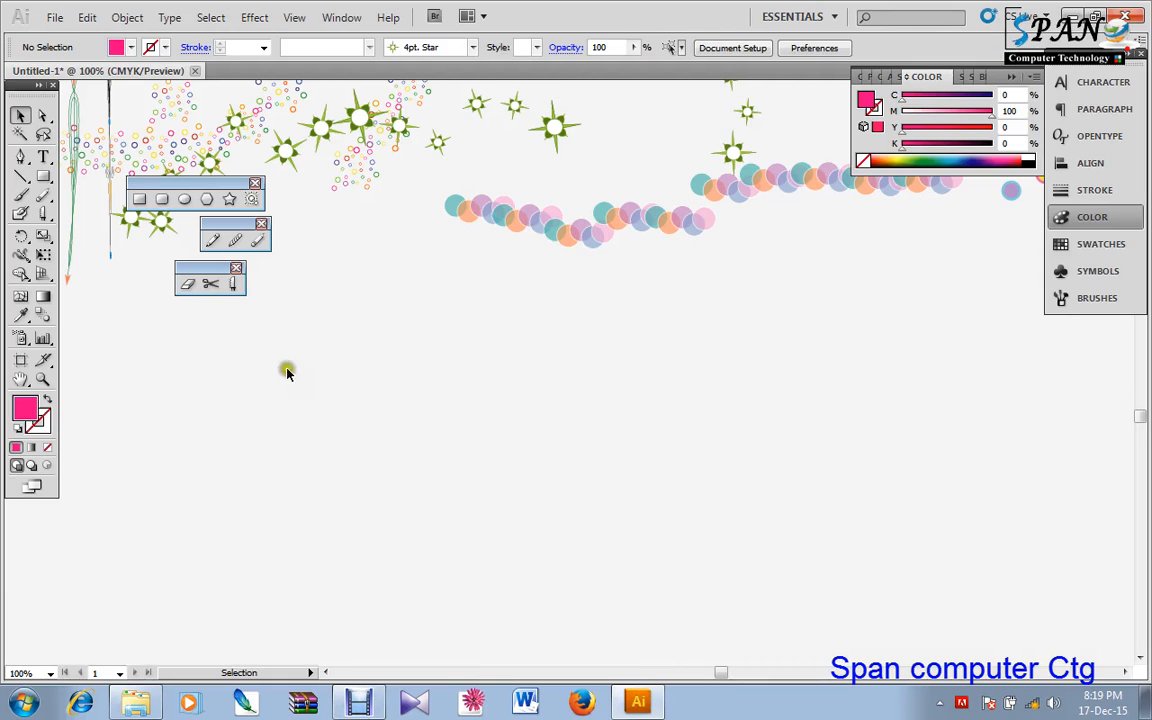
left_click_drag(207, 270, 332, 241)
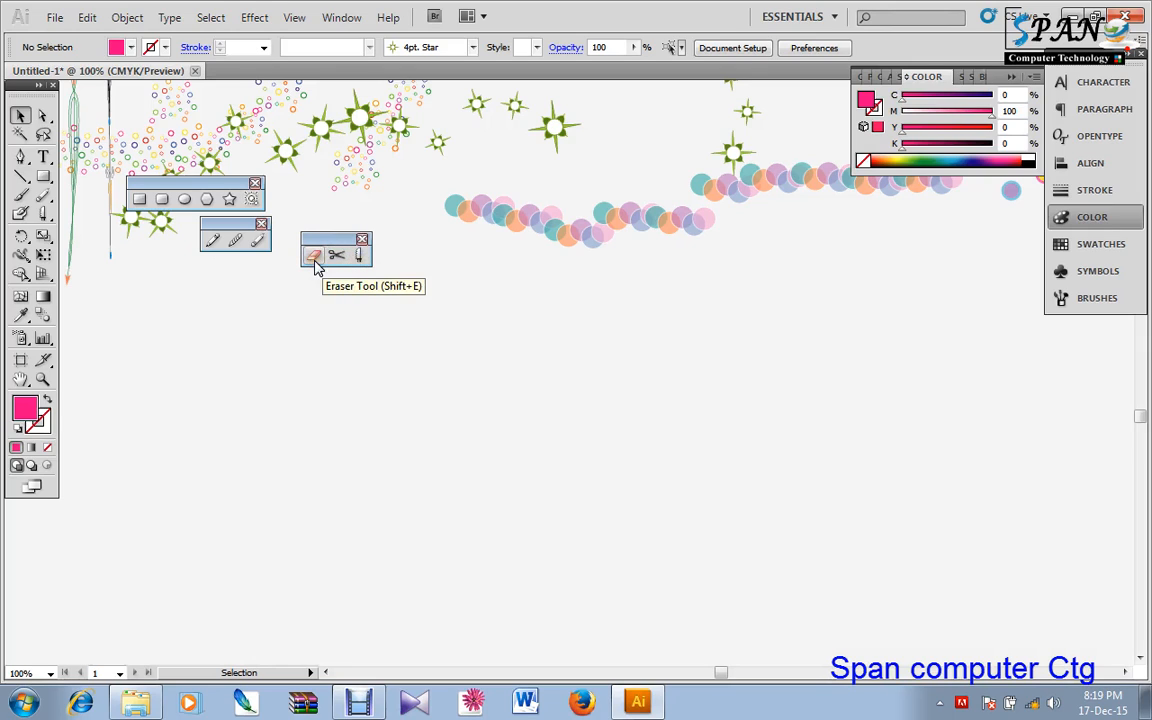
- Draw two opposing arcs meeting at both tips as a leaf outline, with a black 1 pt stroke and no fill
left_click(22, 237)
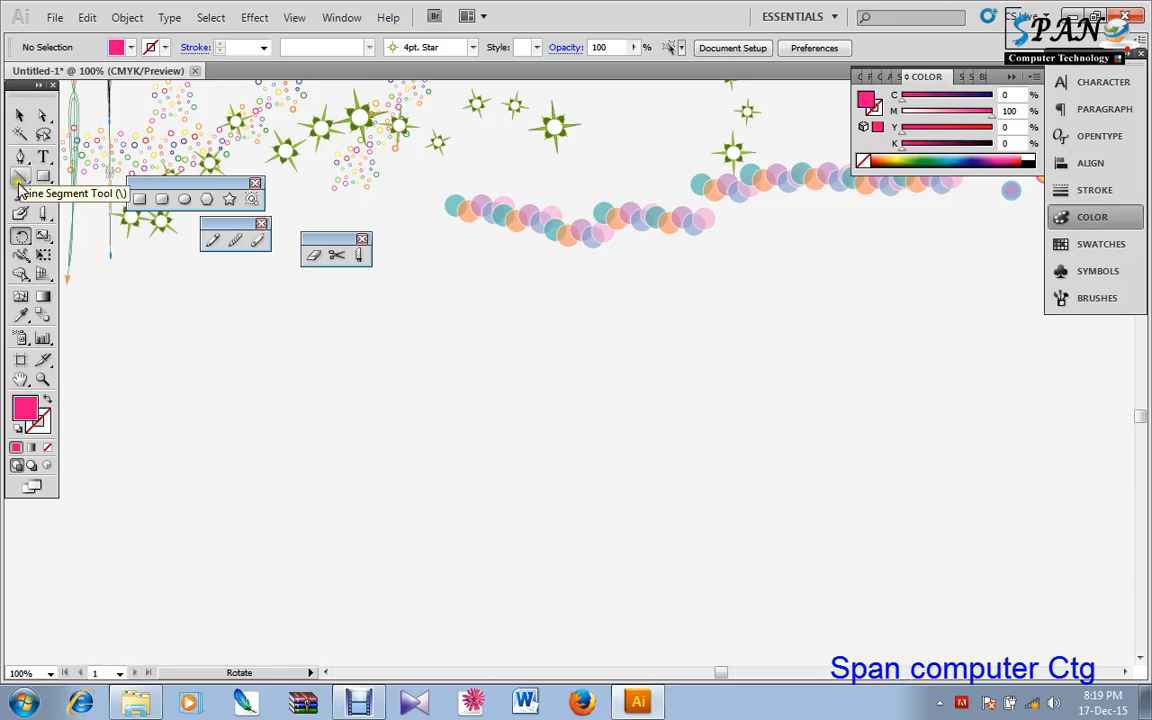
left_click_drag(22, 176, 50, 196)
mouse_move(403, 492)
left_mouse_down()
mouse_move(411, 411)
mouse_move(586, 303)
mouse_move(506, 437)
mouse_move(412, 493)
left_mouse_up()
left_click(38, 420)
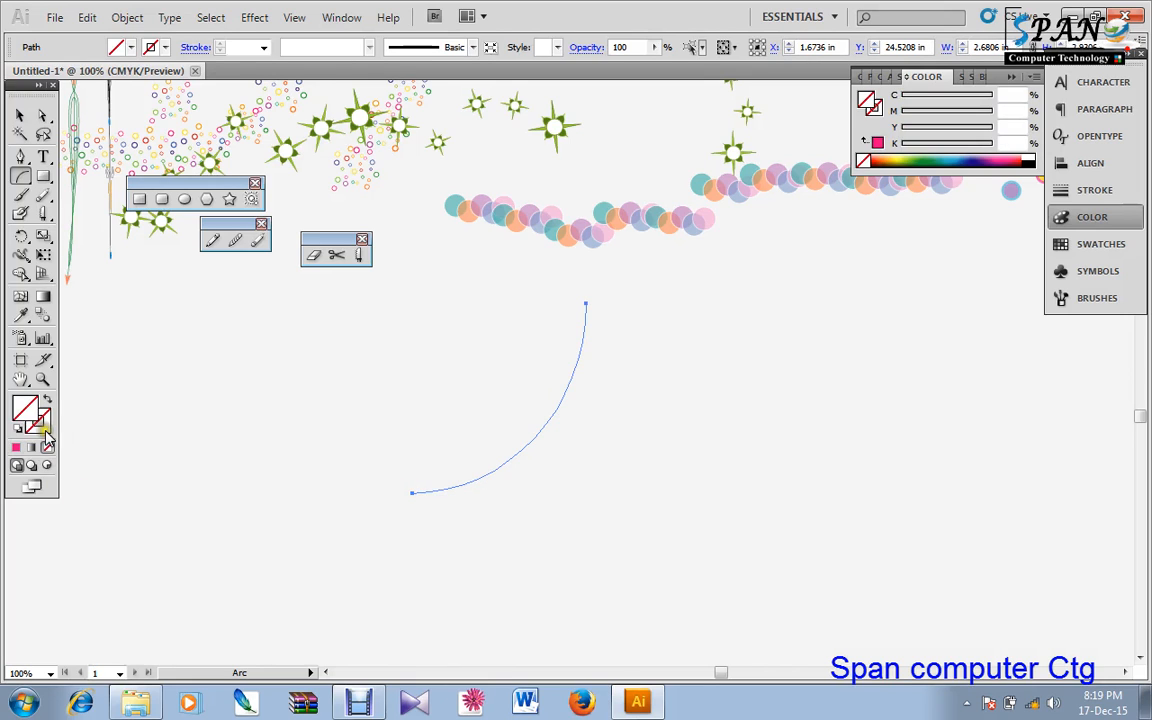
left_click(1030, 162)
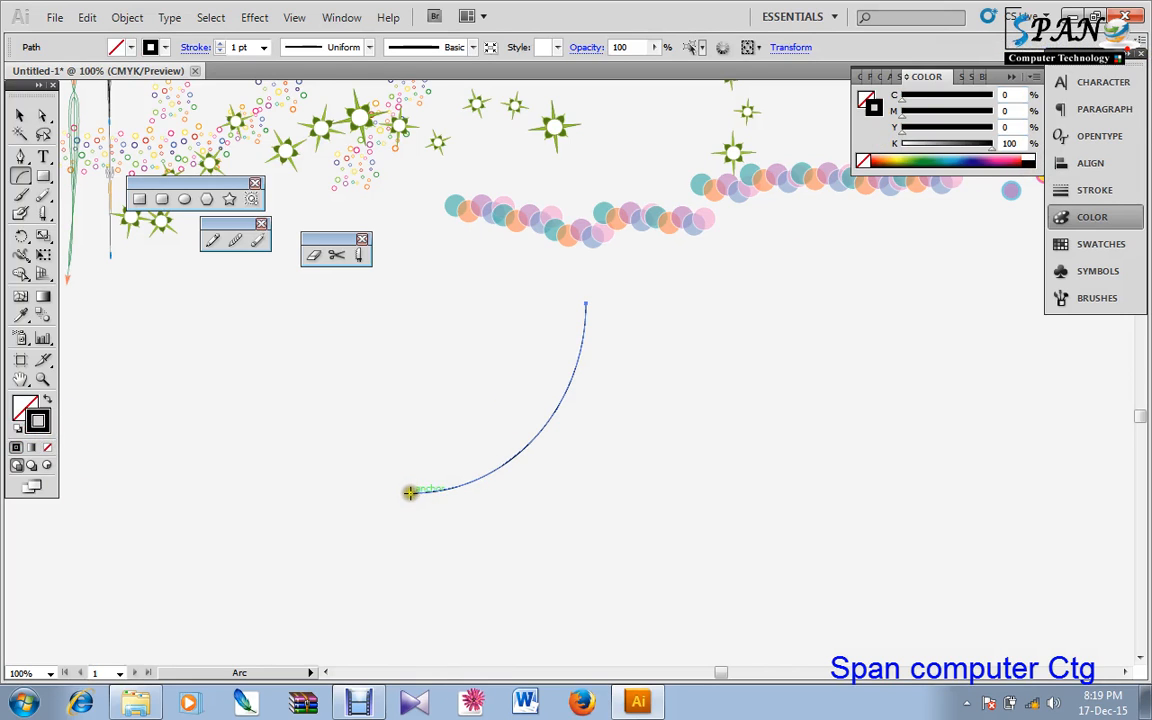
left_click_drag(410, 493, 586, 303)
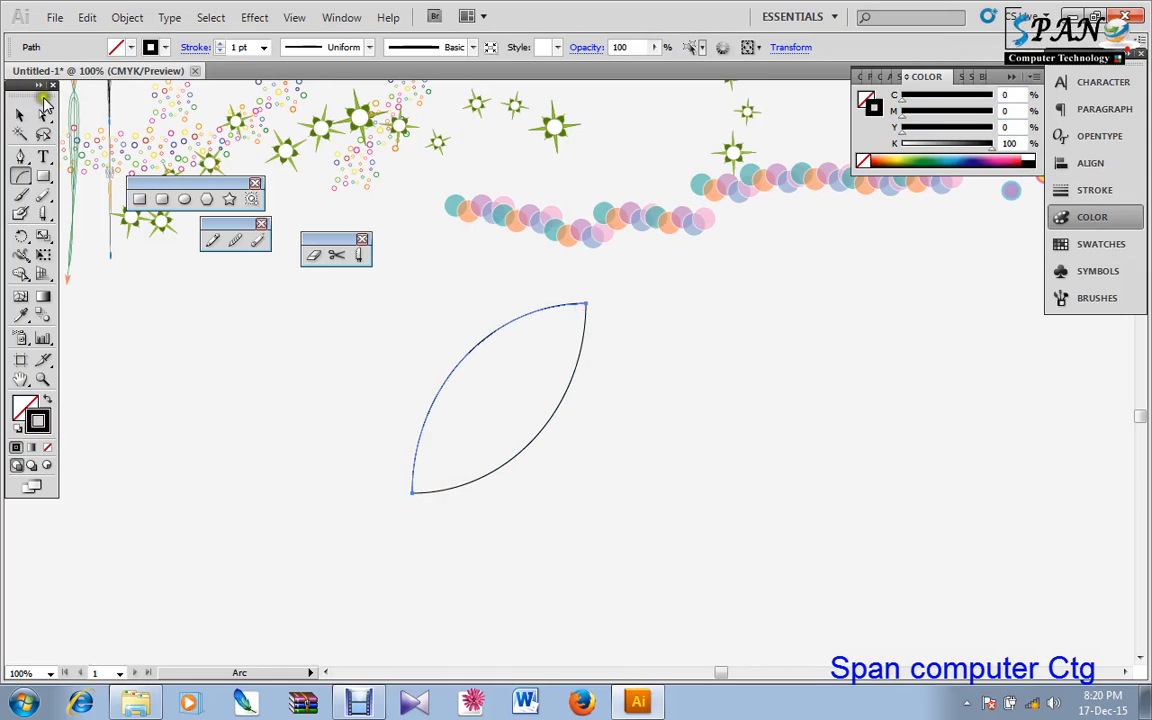
- Shift the leaf outline a short way to the right, keeping its two arcs meeting at the tips
left_click(19, 113)
left_click(562, 331)
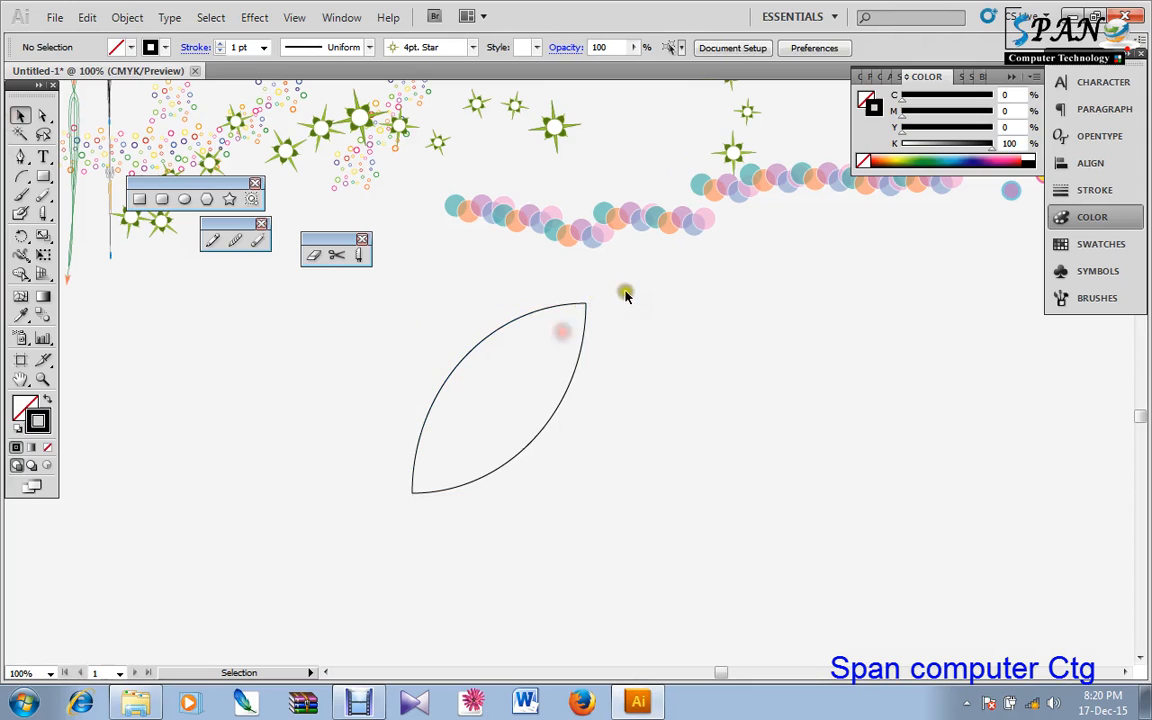
left_click(537, 320)
left_click_drag(465, 363, 543, 363)
left_click(352, 455)
left_click_drag(494, 435, 315, 432)
key("Delete")
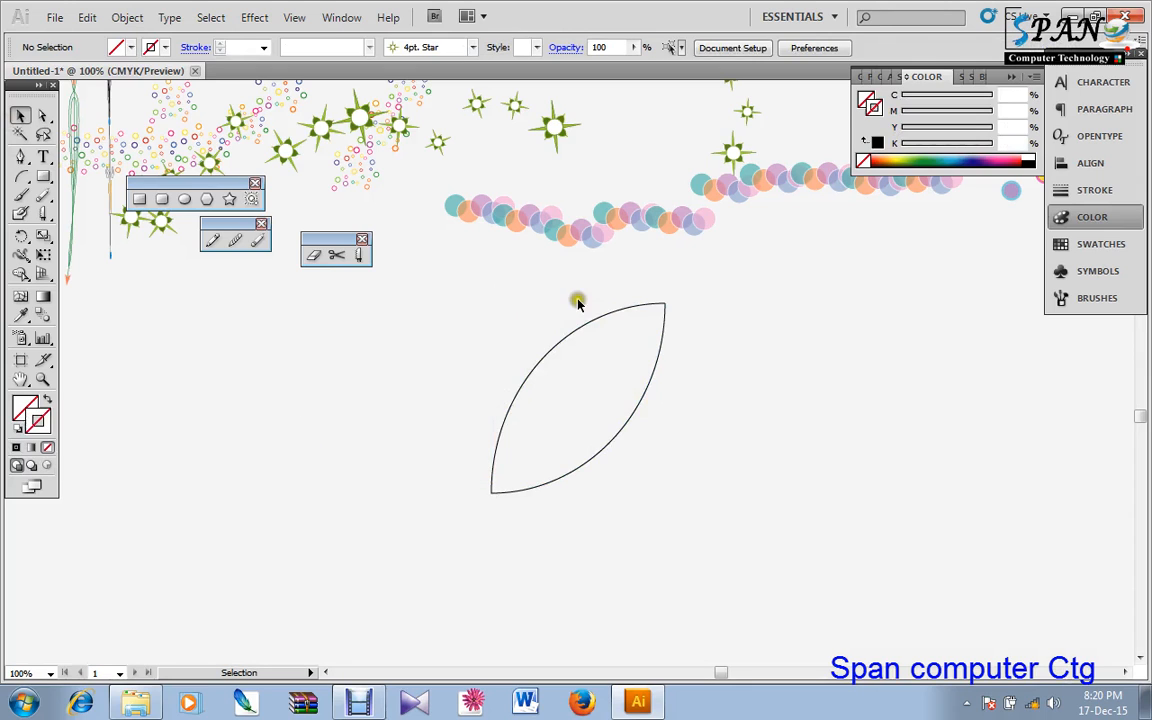
- Try a red fill on the leaf and replace it with the orange, yellow and green striped gradient swatch
left_click_drag(576, 301, 694, 496)
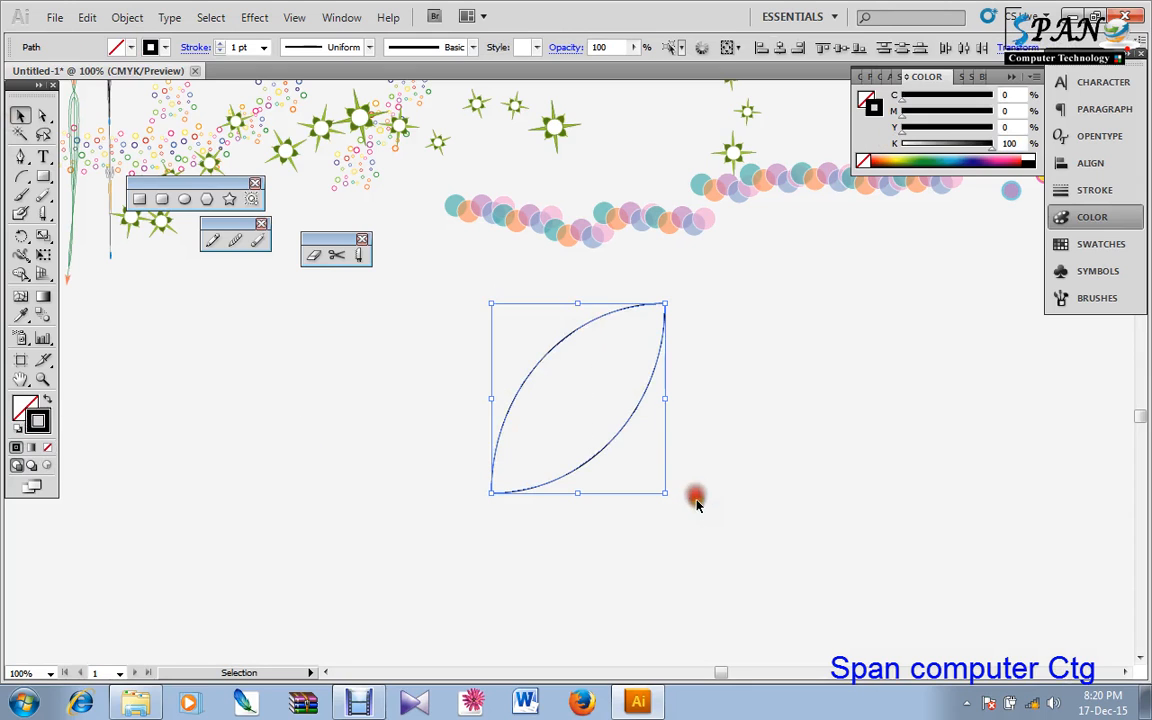
left_click(26, 405)
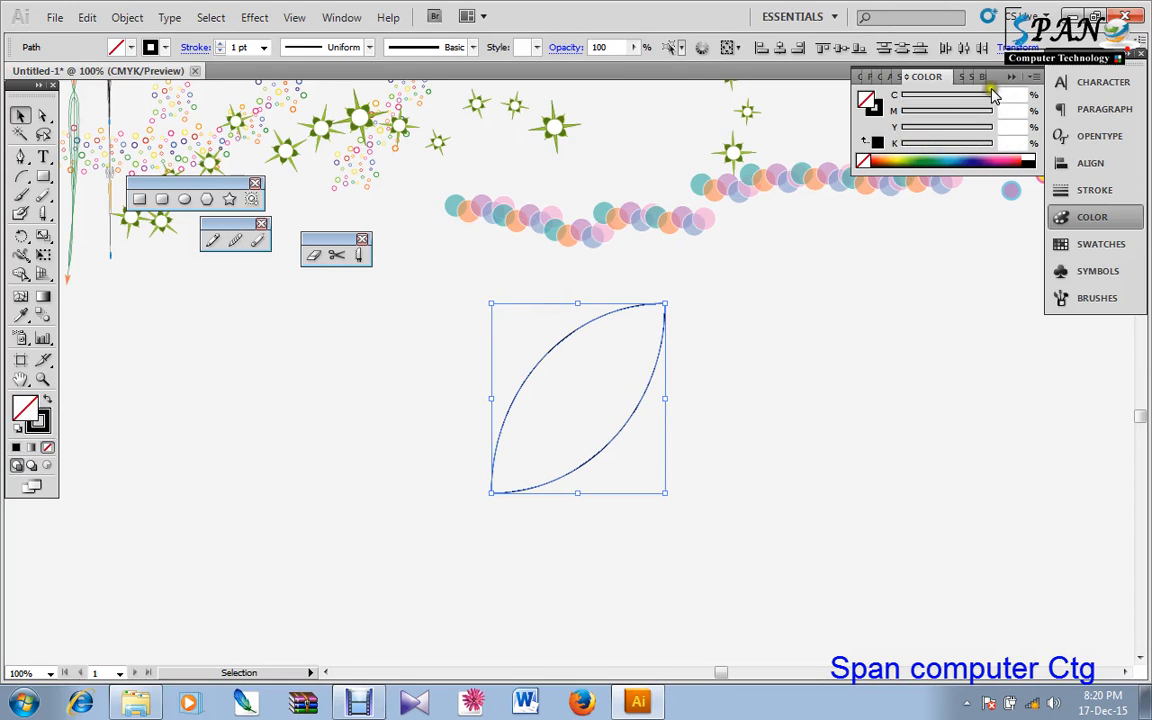
left_click(1075, 244)
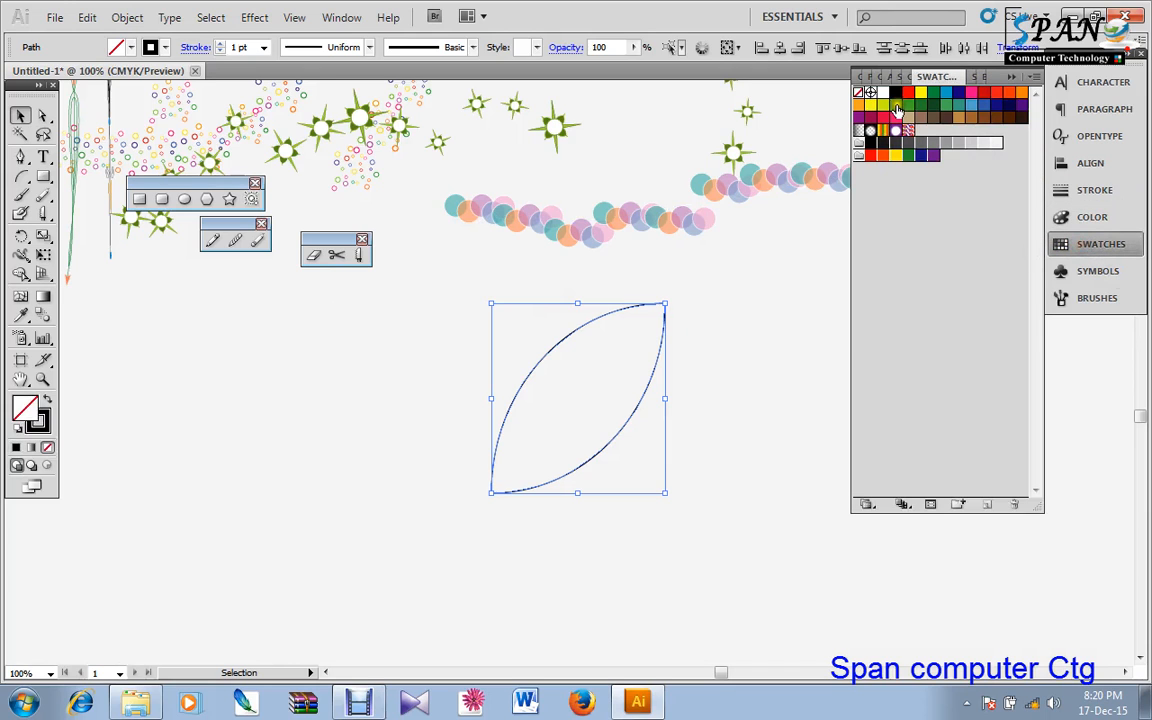
left_click(907, 94)
left_click_drag(689, 311, 404, 489)
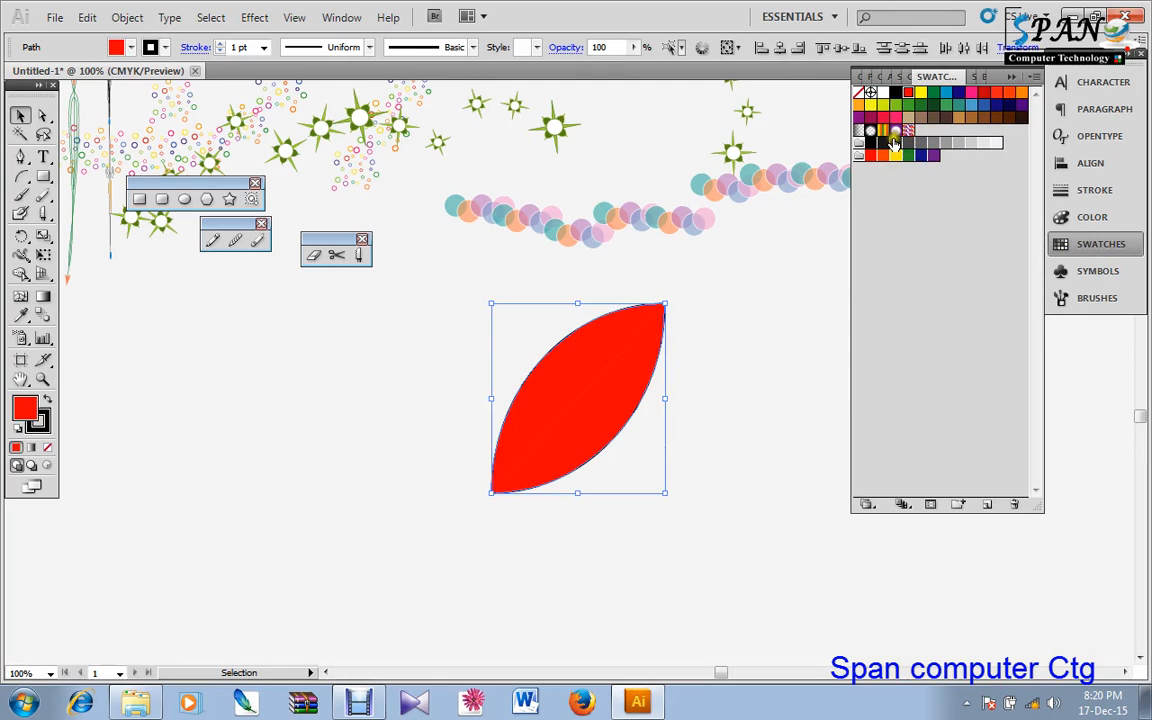
left_click(885, 133)
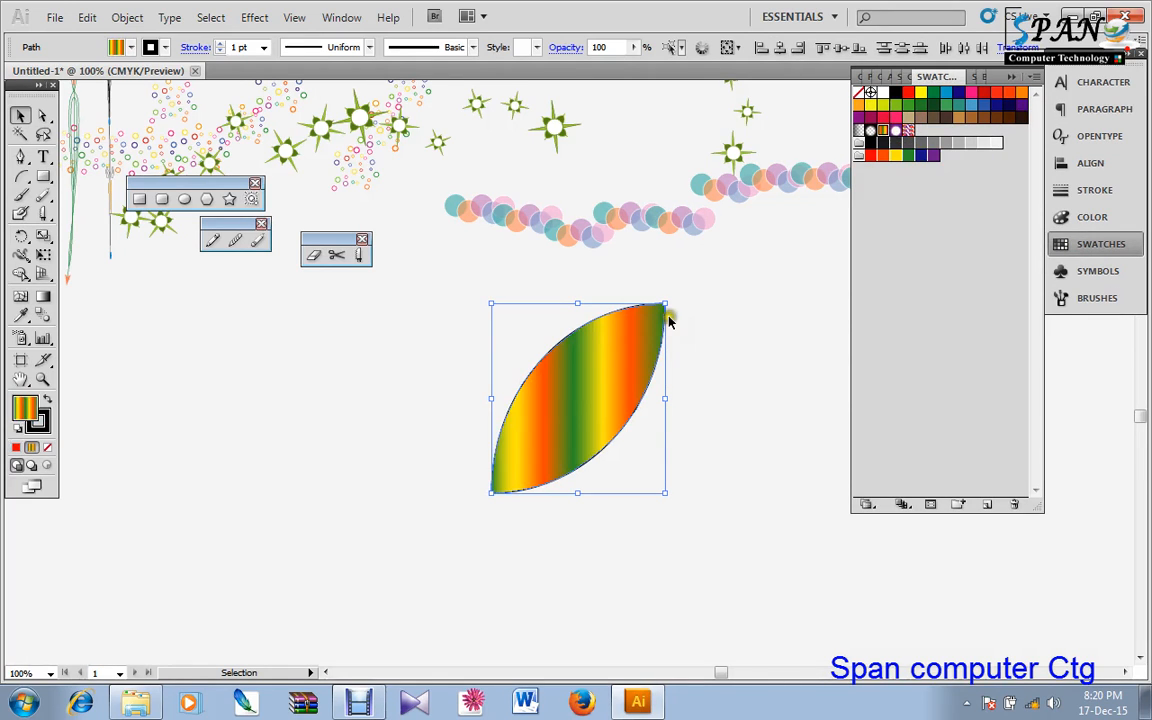
- Scale the gradient leaf down slightly and rotate it counterclockwise until it stands upright, leaning a little to the left
left_click_drag(663, 304, 603, 380)
left_click_drag(582, 427, 607, 395)
left_click_drag(629, 342, 630, 383)
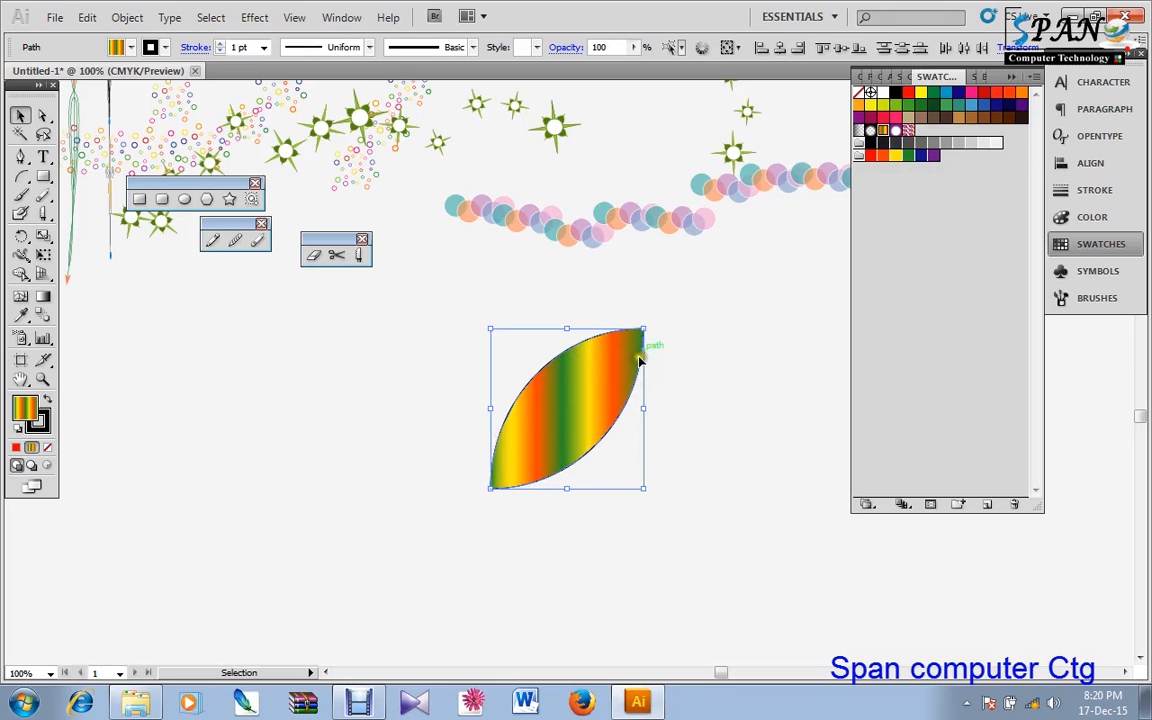
left_click_drag(651, 323, 545, 313)
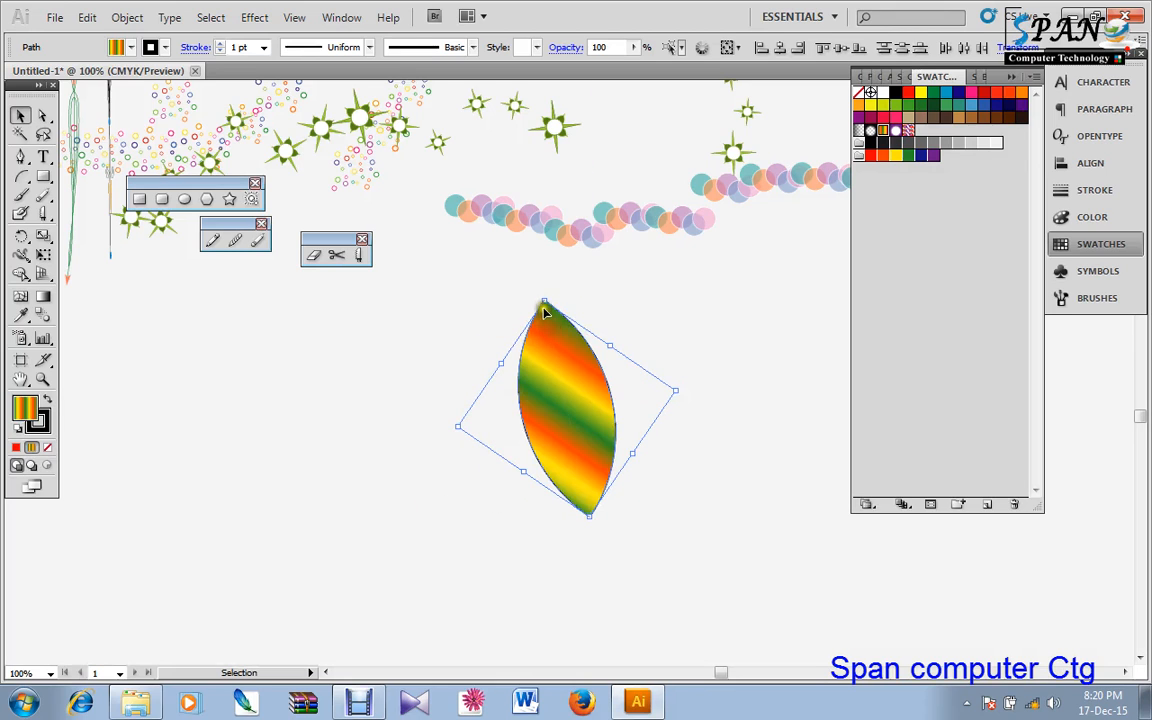
- Set the Rotate tool's pivot at the leaf's bottom tip and swing the leaf around it until it leans right
left_click(22, 236)
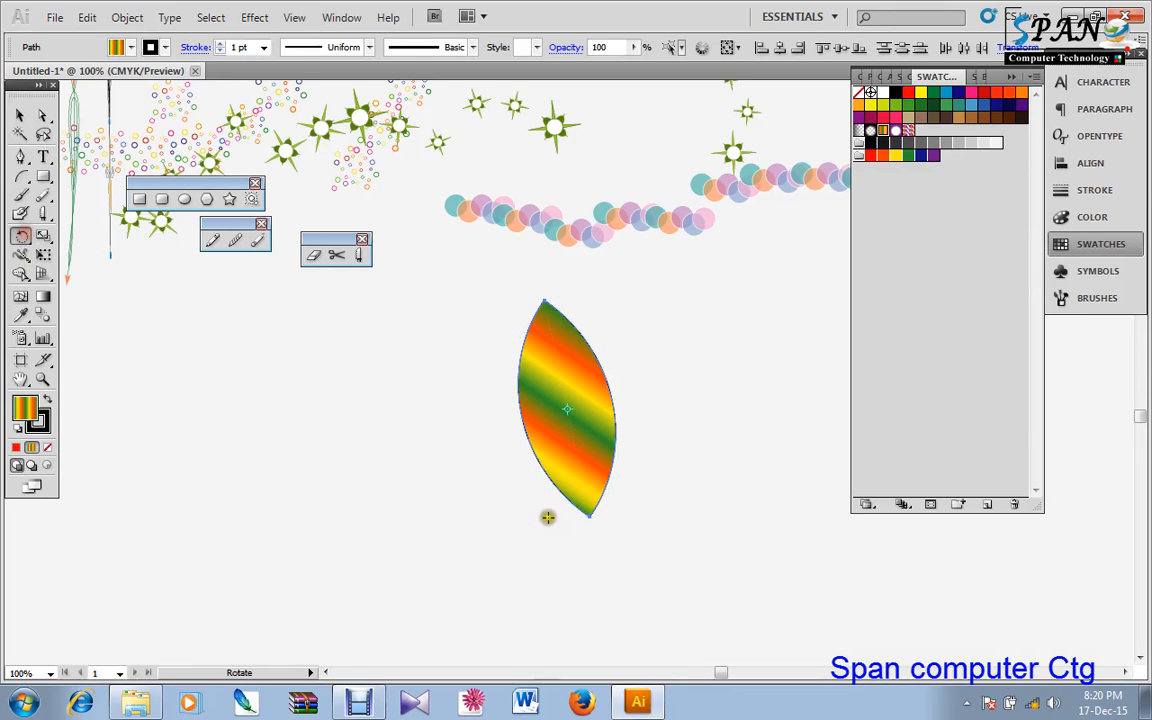
left_click(589, 518)
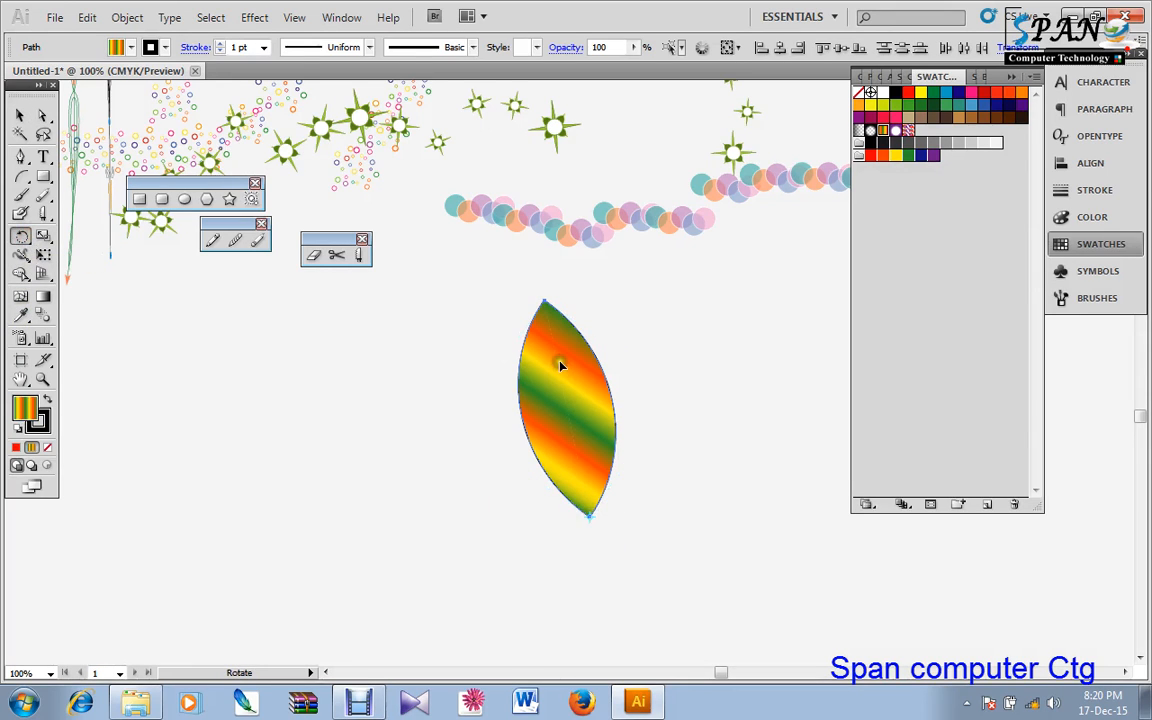
left_click_drag(560, 363, 449, 348)
left_click_drag(475, 445, 655, 380)
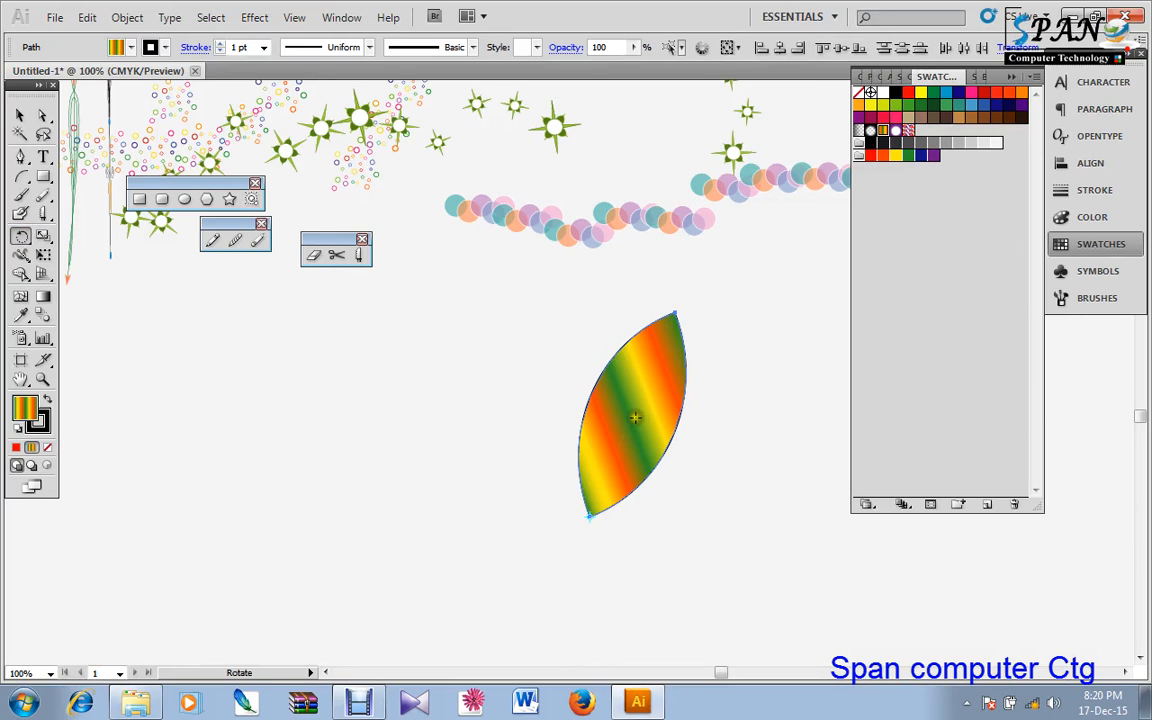
- Rotate the leaf about its centre until it slopes down to the right, and place the pivot at its upper-left tip
left_click(633, 412)
left_click_drag(660, 366, 575, 398)
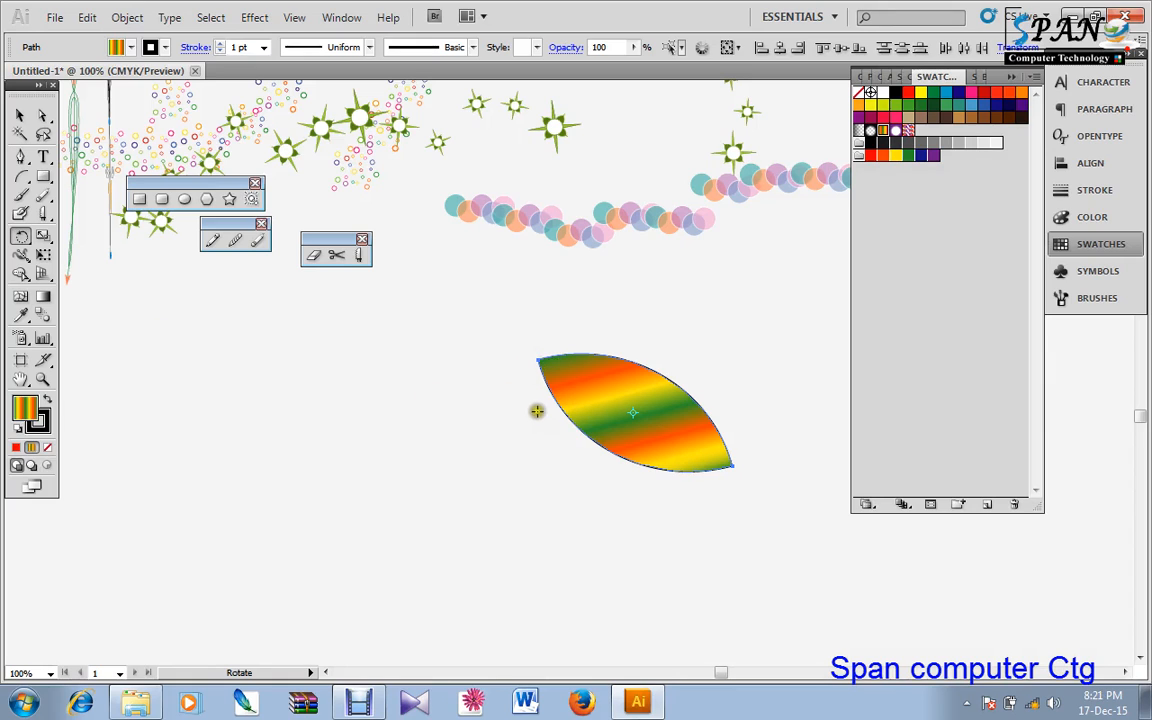
left_click(539, 358)
- Move the sloping leaf to the left into the empty area below the circle trail
key("v")
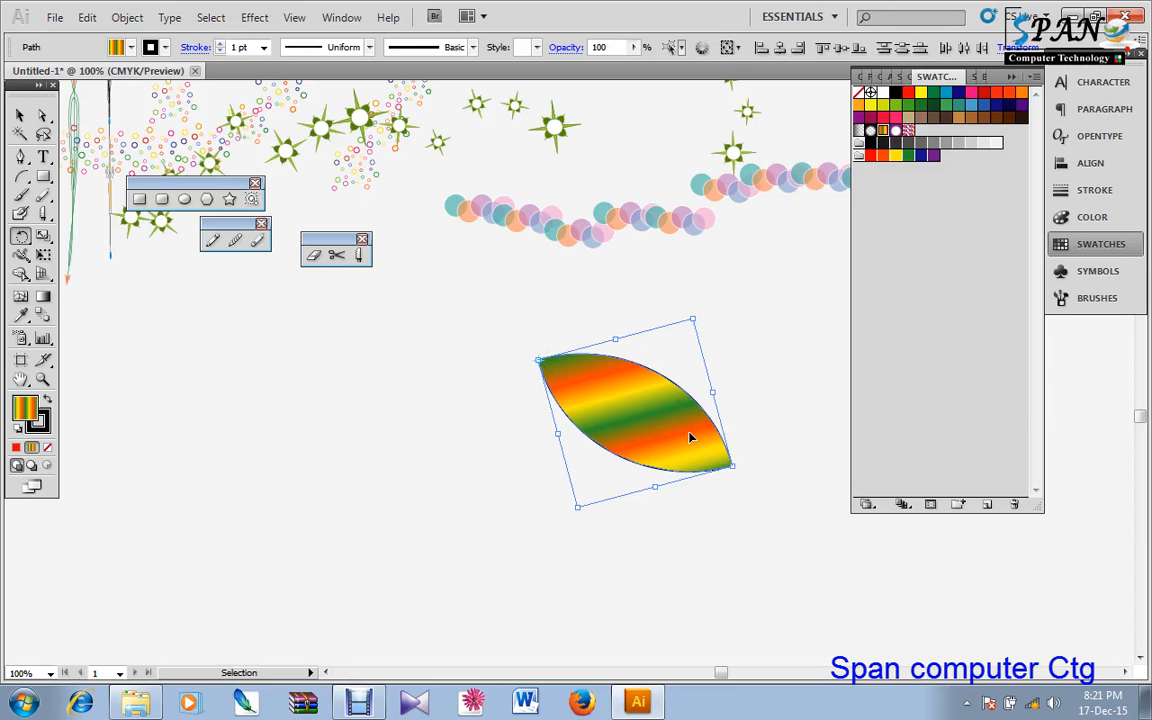
left_click_drag(690, 437, 591, 463, "alt")
key("r")
left_click(20, 115)
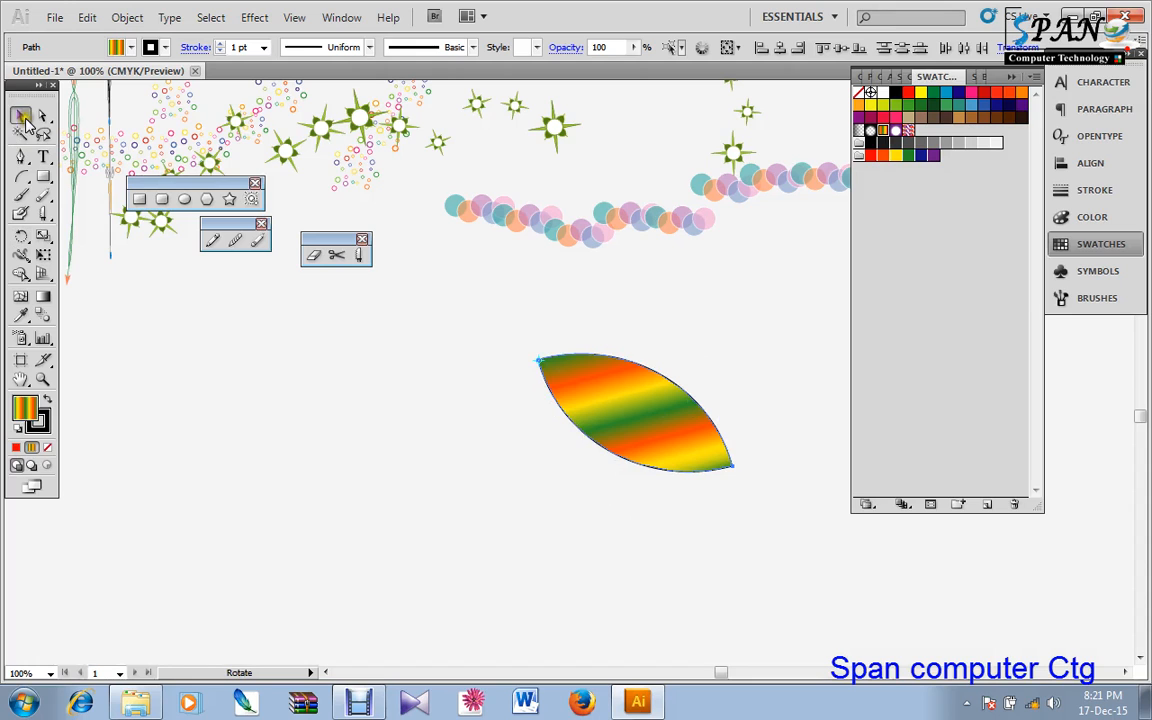
left_click_drag(575, 388, 437, 437)
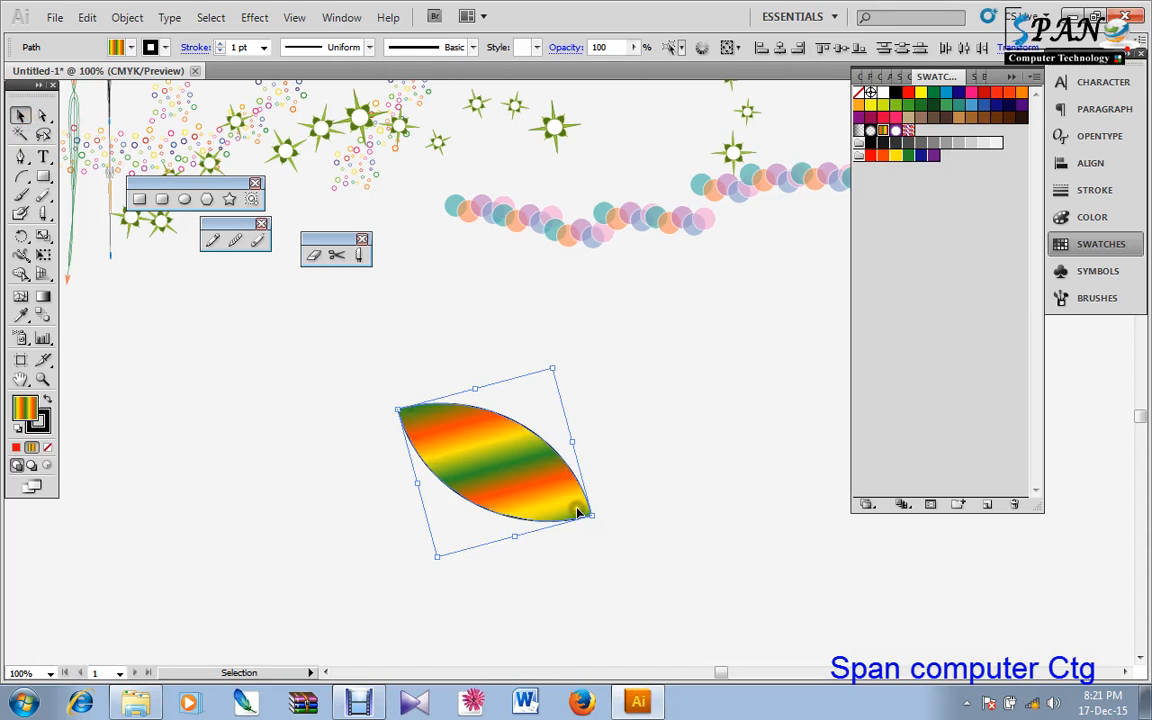
left_click_drag(565, 507, 509, 482)
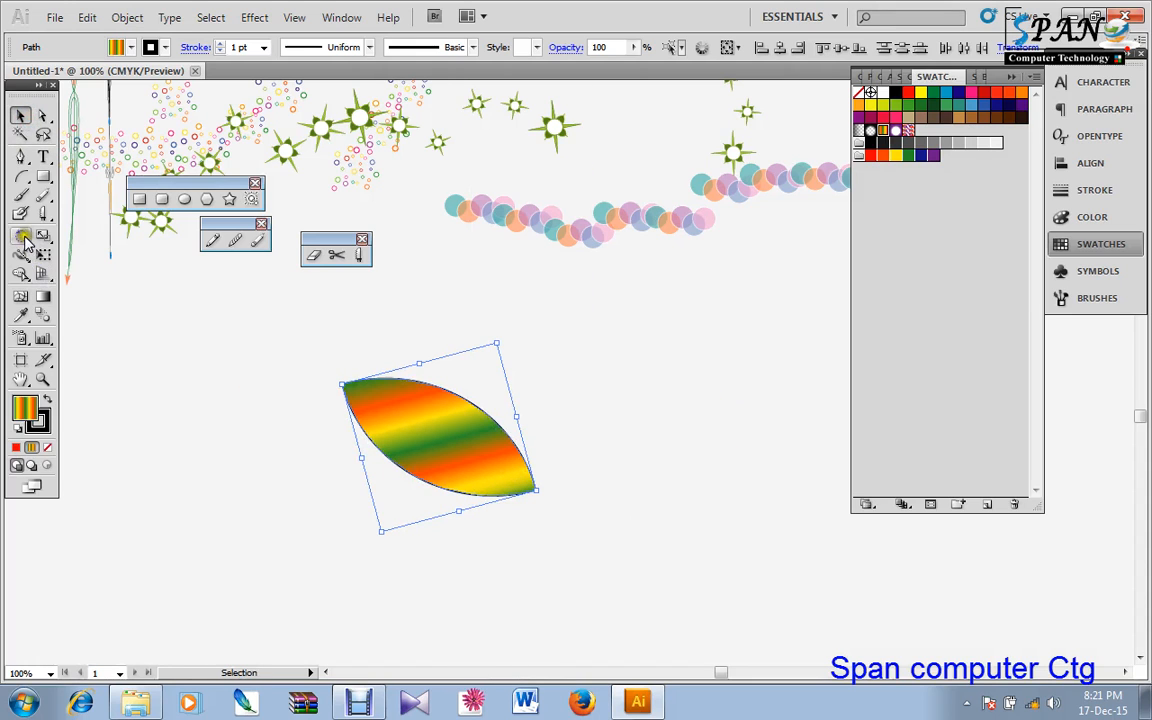
- Create a copy of the leaf rotated clockwise about 45 degrees around its lower-right tip
left_click(21, 236)
left_click(533, 495)
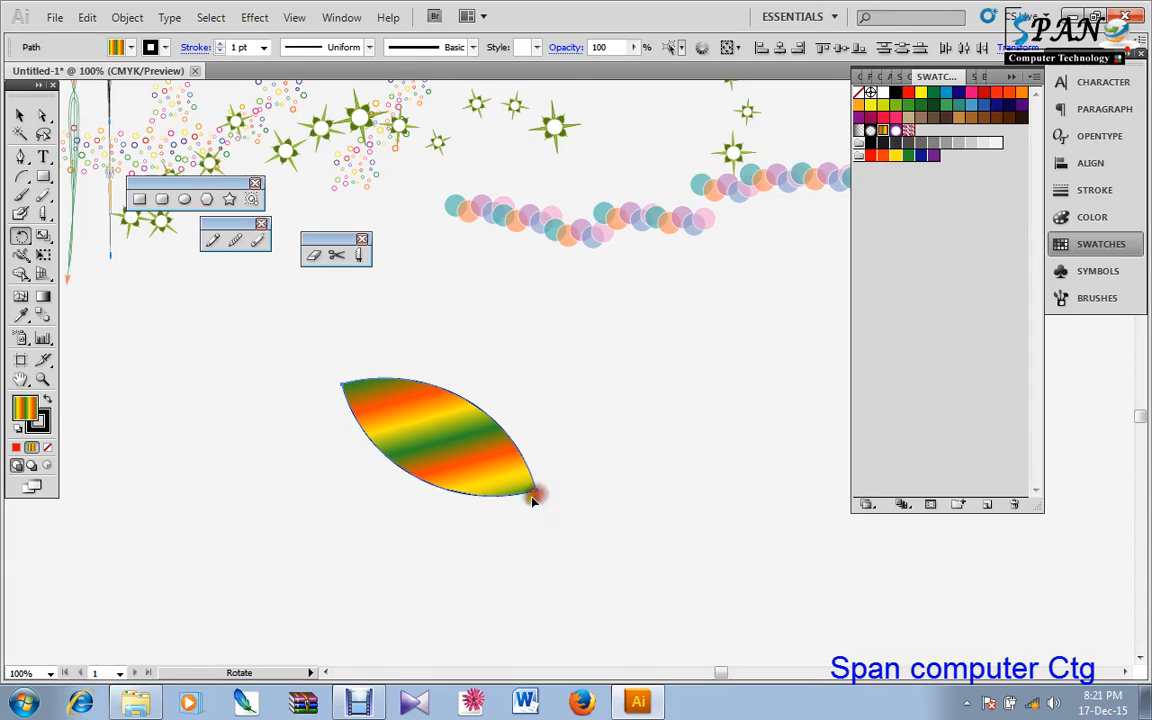
left_click_drag(395, 441, 485, 380)
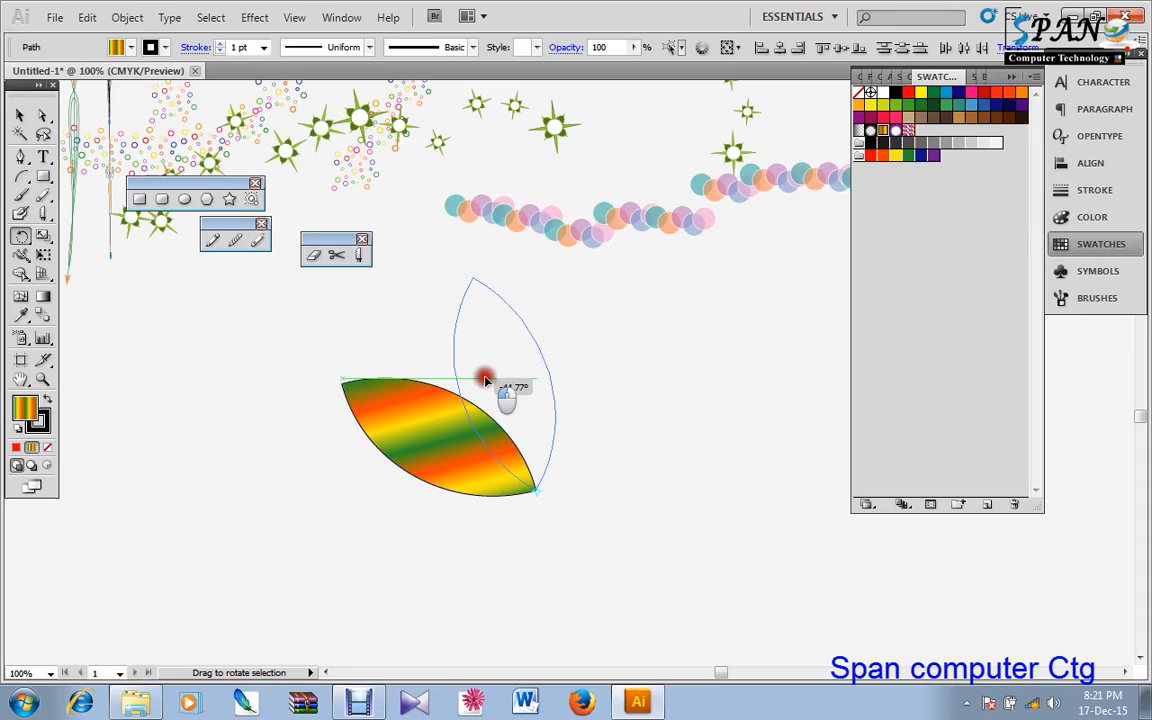
key("alt")
left_click_drag(485, 380, 489, 382)
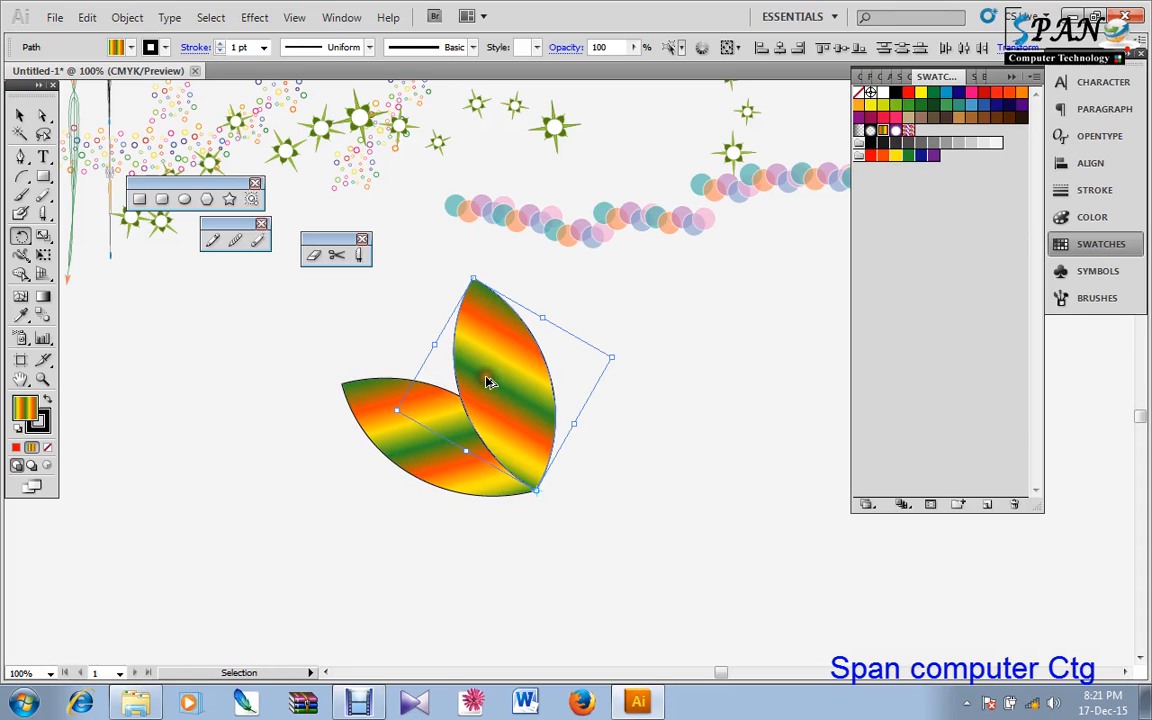
- Repeat the rotated copy six more times to complete an eight-petal flower around the shared tip
key("ctrl+d")
key("ctrl+d")
key("ctrl+d")
key("ctrl+d")
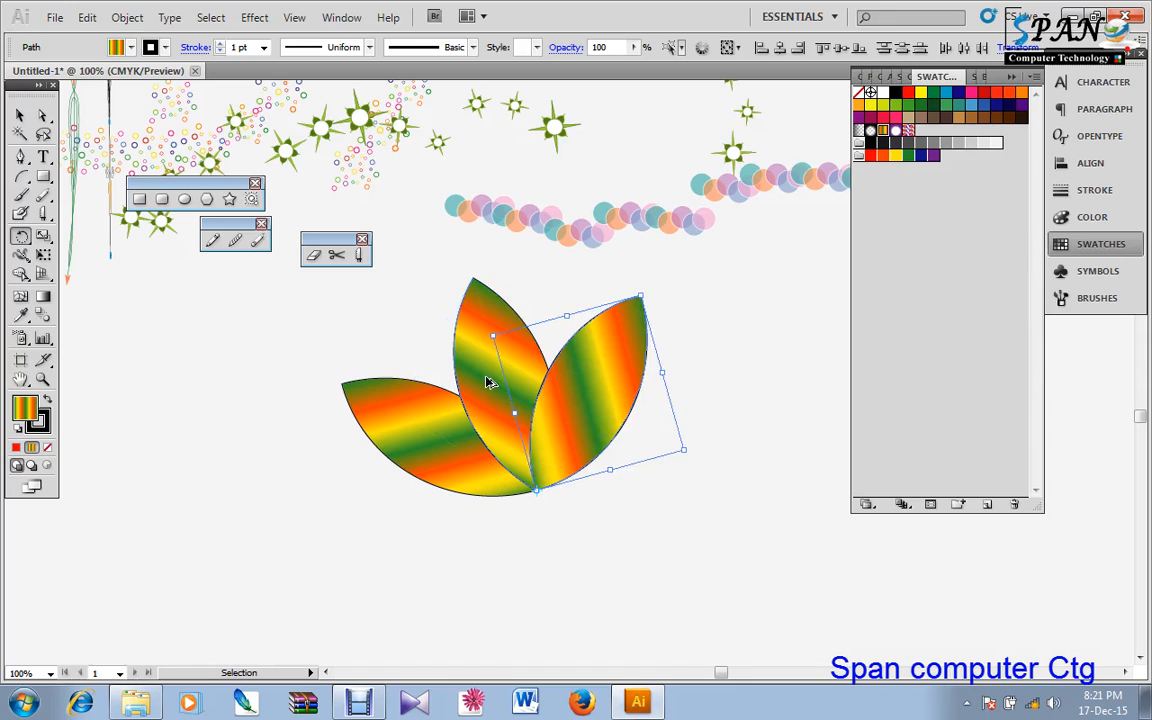
key("ctrl+d")
key("ctrl+d")
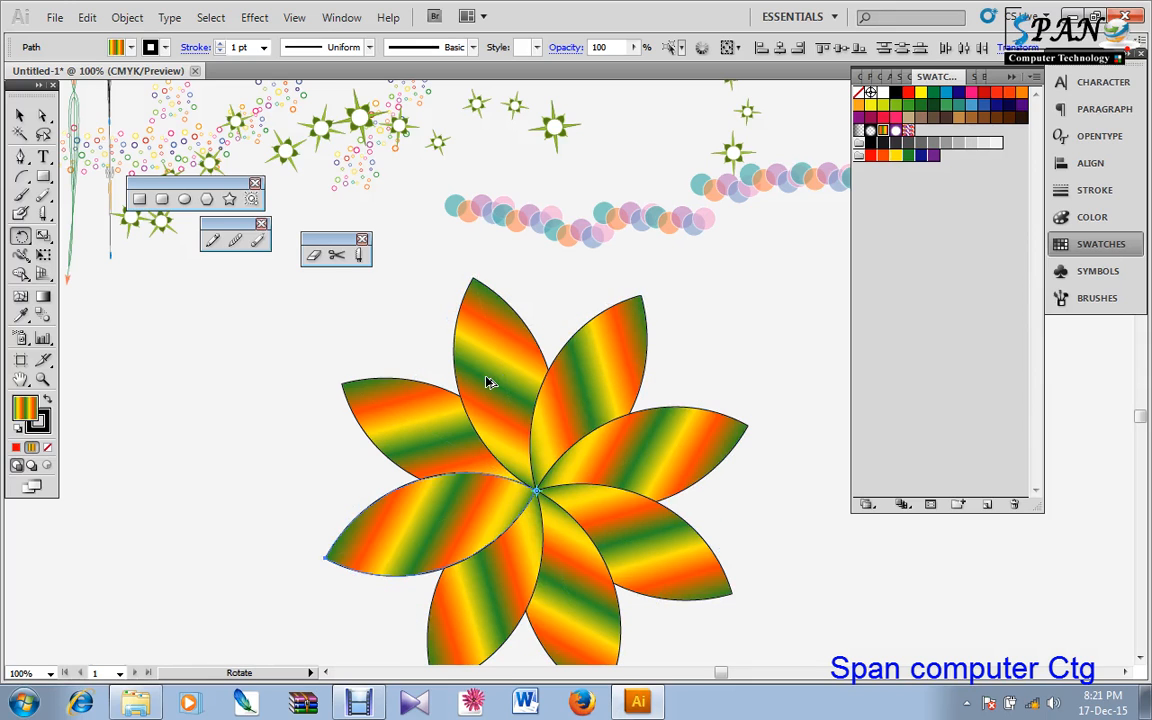
- Select all eight petals, move them up into full view and group them
left_click(19, 114)
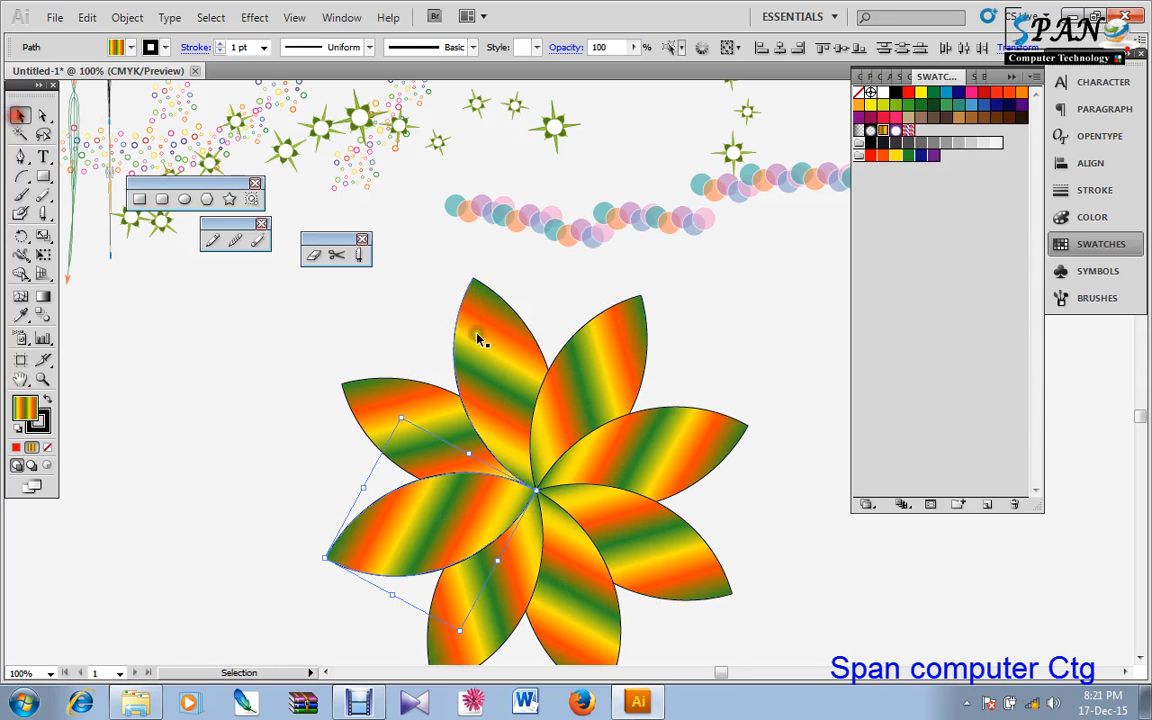
left_click_drag(397, 338, 647, 604)
left_click_drag(530, 504, 553, 442)
right_click(559, 428)
left_click(625, 244)
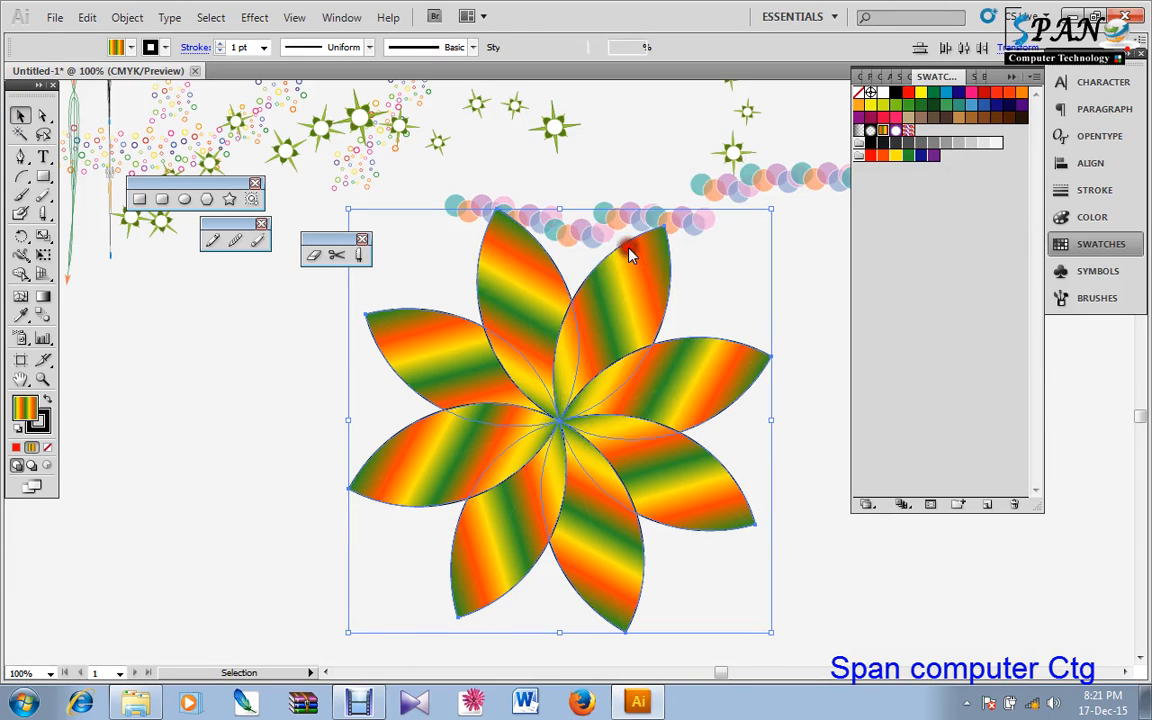
- Move the grouped flower to the right as one object and deselect it
left_click(878, 553)
left_click_drag(519, 411, 707, 362)
left_click(430, 428)
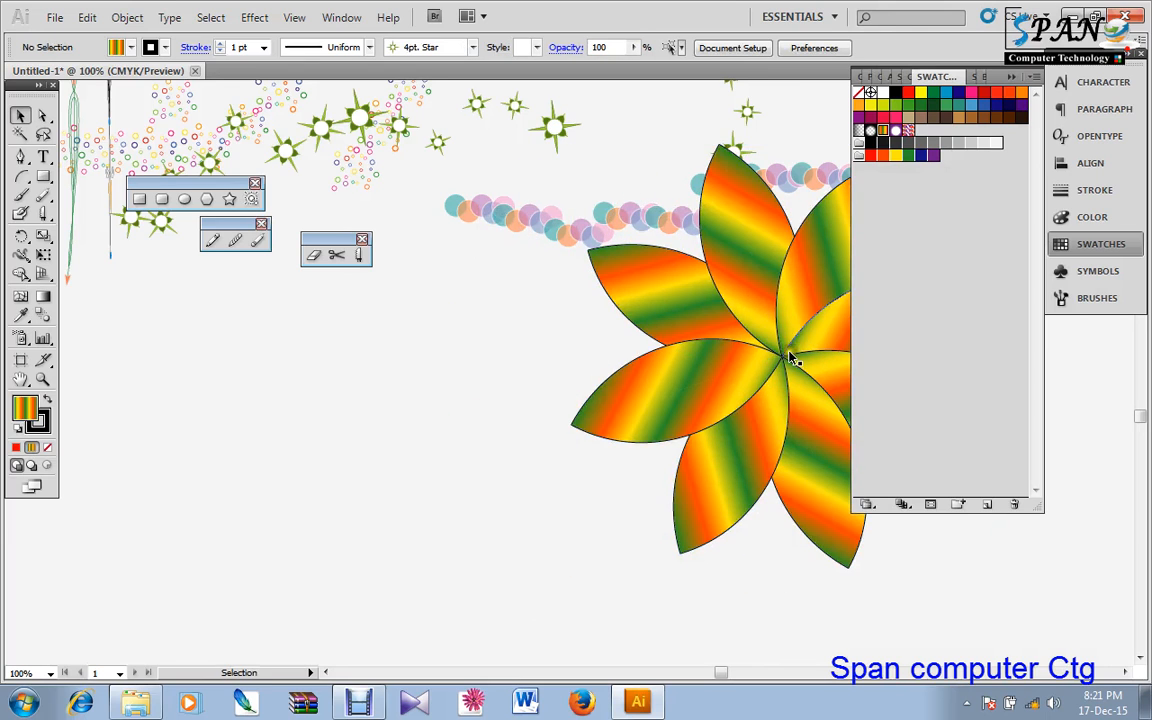
- Move the grouped flower down slightly and draw a tall, narrow gradient rectangle in the empty area beside it
left_click_drag(790, 360, 788, 384)
left_click(43, 176)
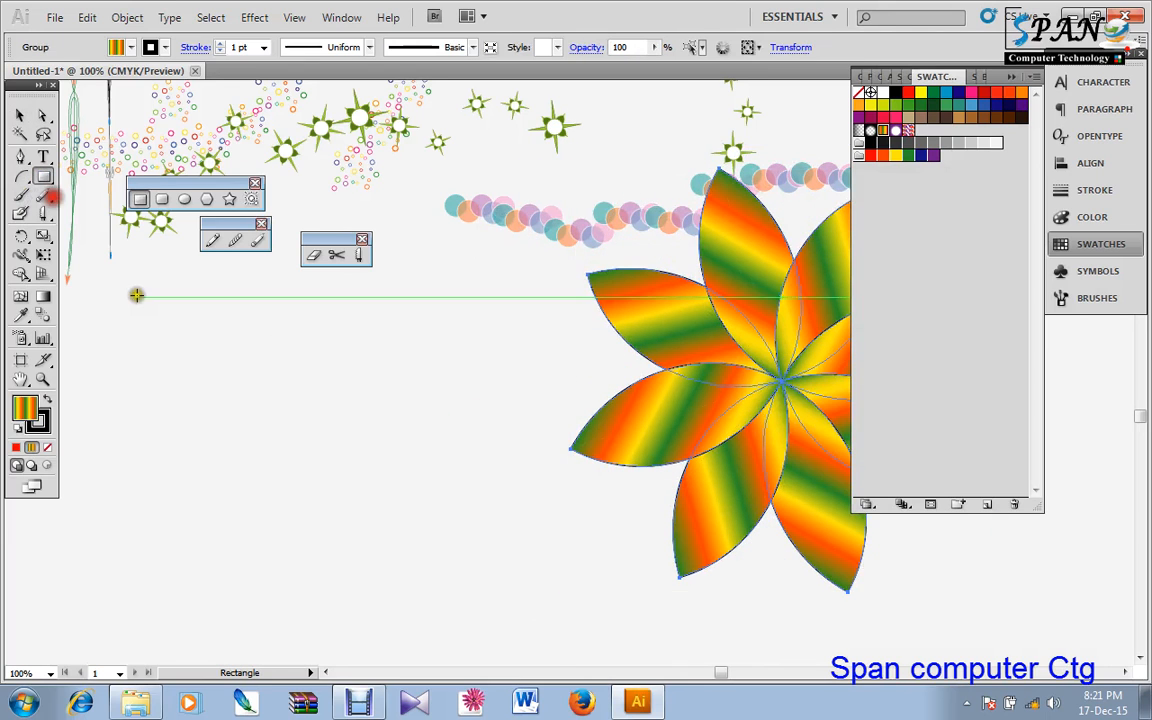
left_click_drag(198, 303, 247, 561)
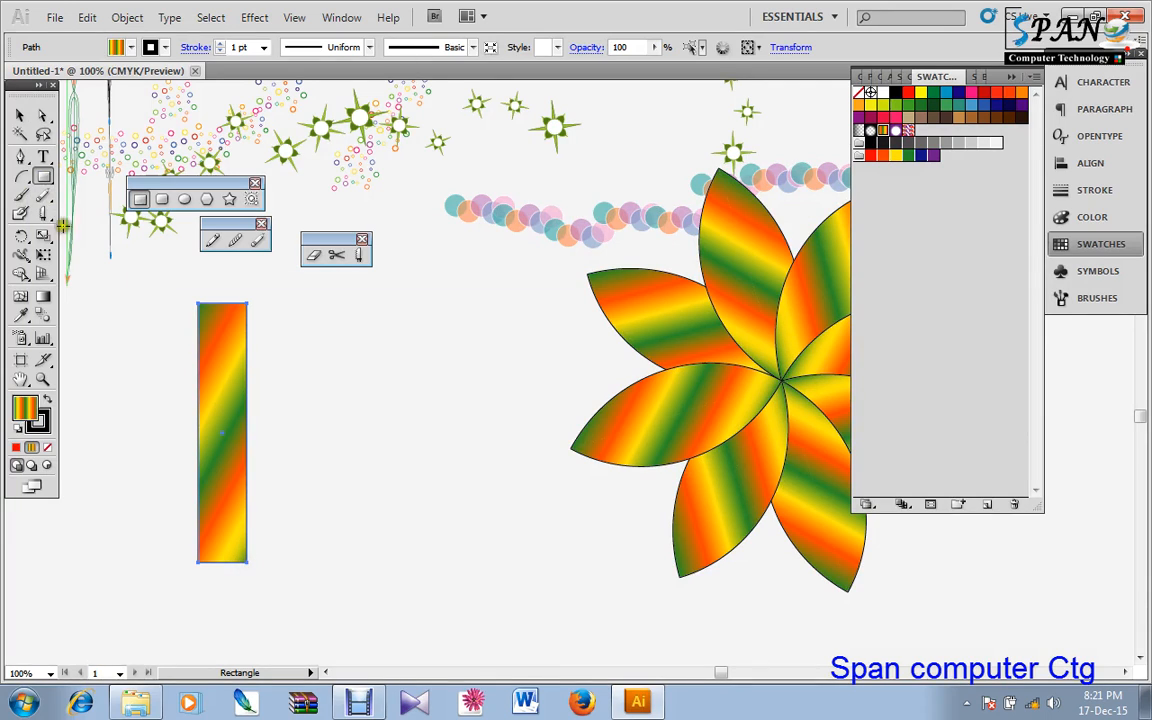
- Rotate the rectangle 90 degrees counterclockwise around its upper-right corner so it lies horizontally
left_click(21, 235)
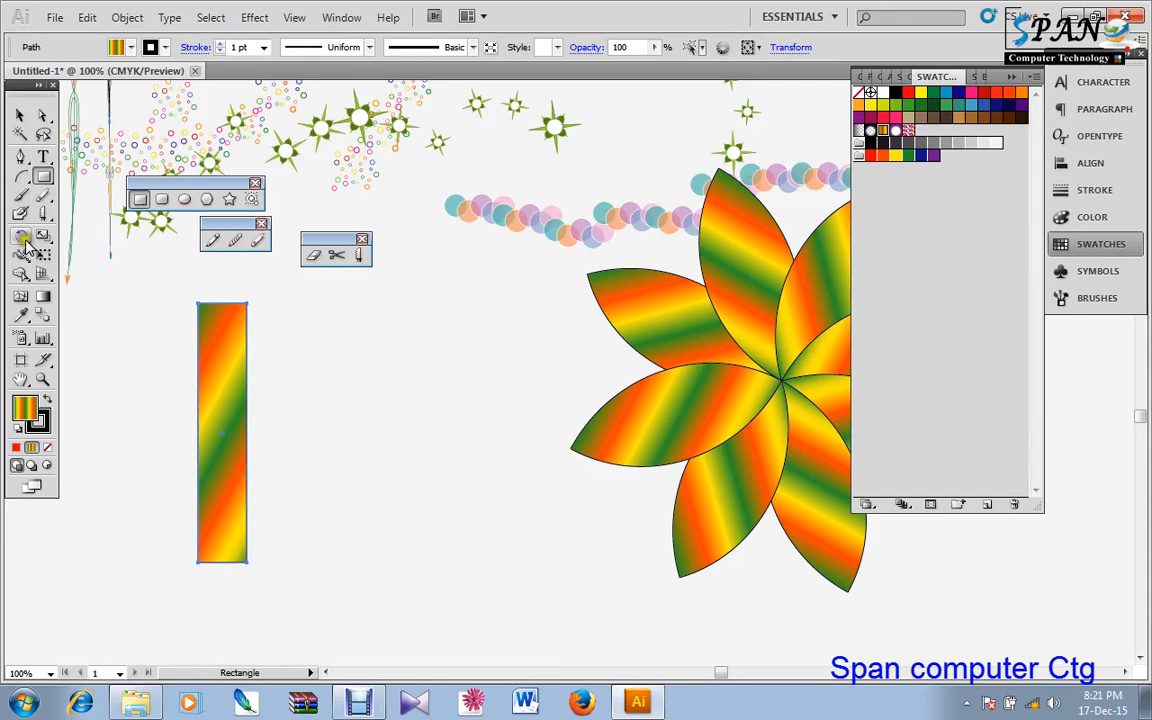
left_click(248, 304)
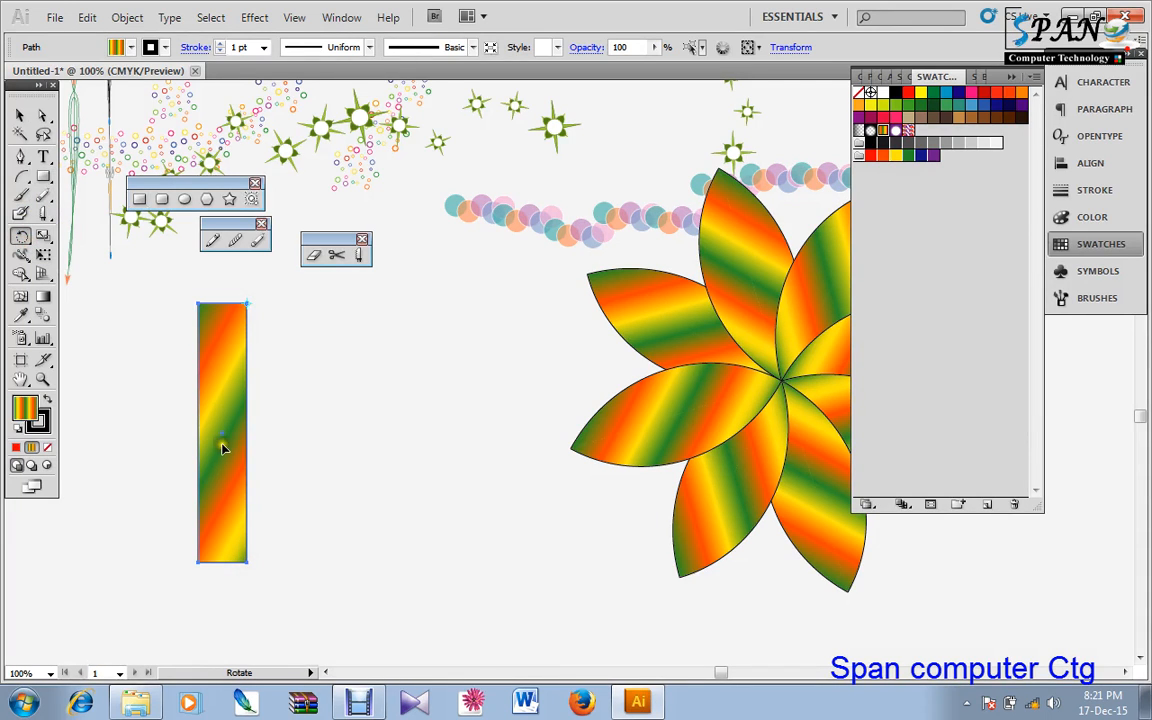
left_click_drag(224, 447, 398, 326)
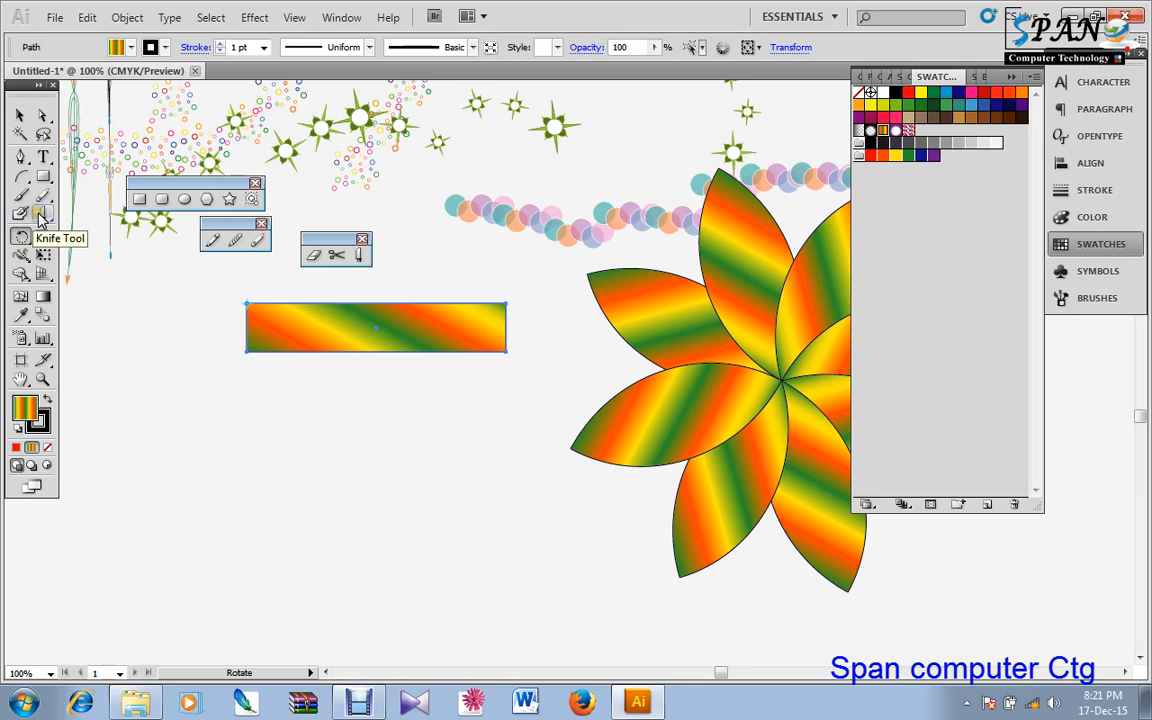
- Create a mirrored copy of the horizontal bar on its left side with the Reflect tool, pivoting on its lower-left corner
mouse_move(40, 216)
left_mouse_down()
mouse_move(90, 240)
mouse_move(92, 216)
mouse_move(46, 218)
mouse_move(21, 234)
mouse_move(78, 258)
left_mouse_up()
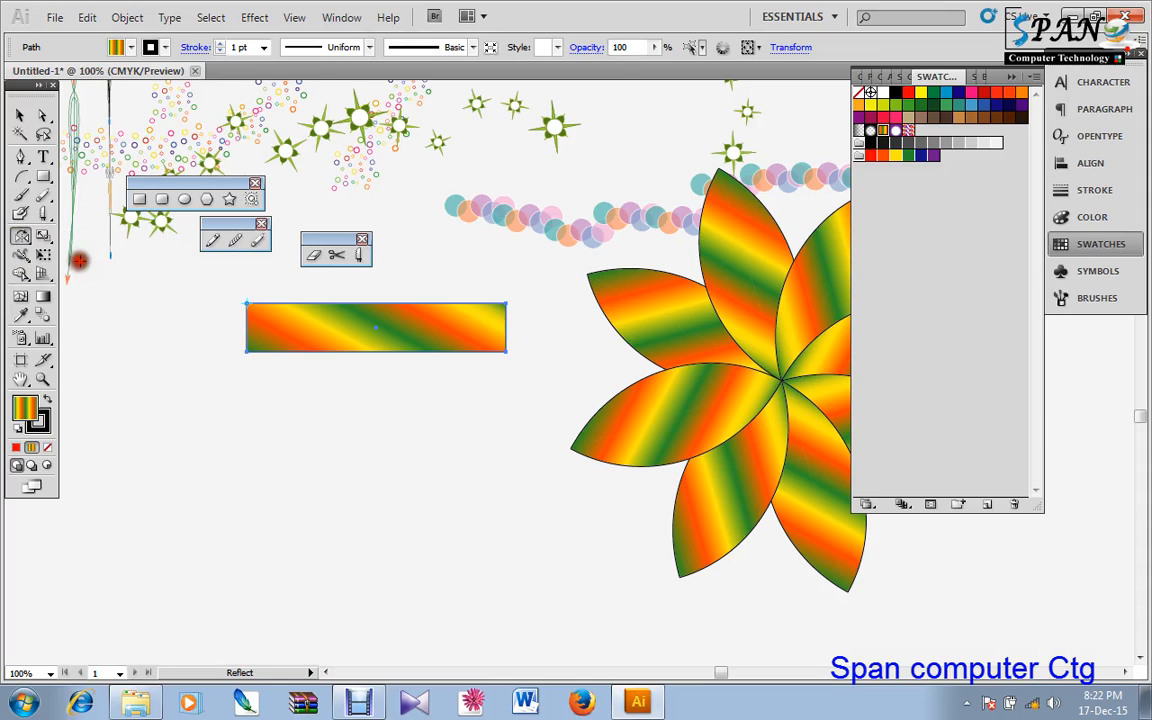
left_click(248, 352)
left_click_drag(425, 338, 165, 346)
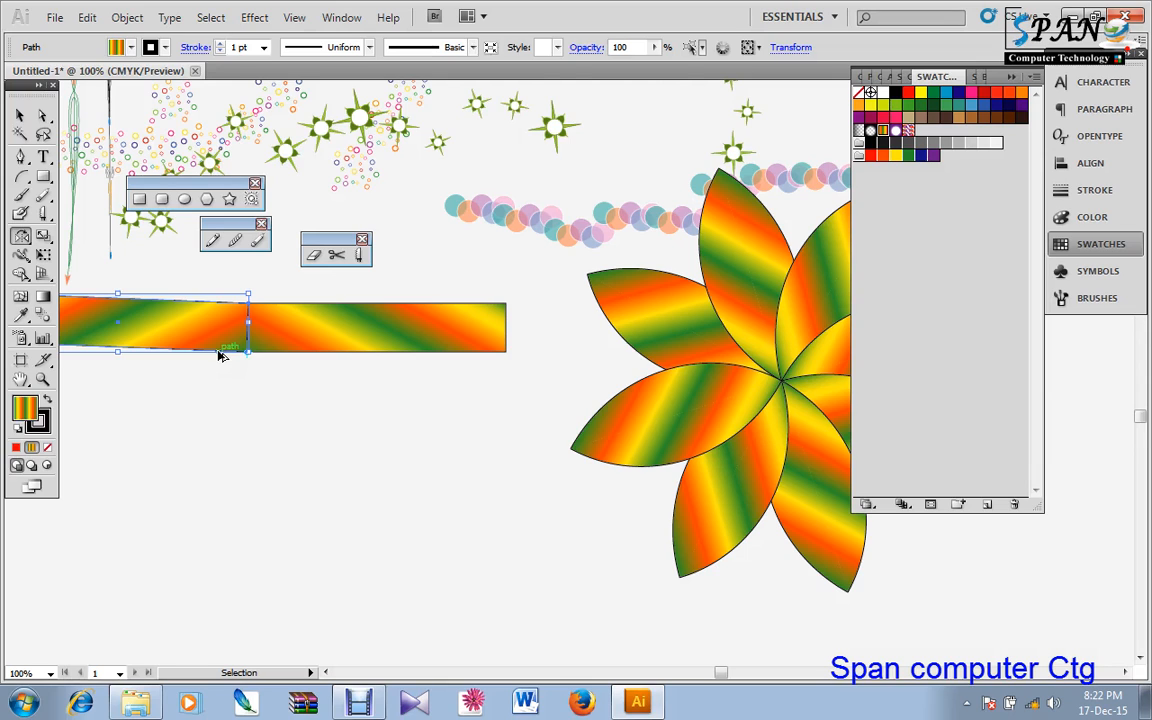
- Undo the reflected copy, the rotation and the drawn rectangle
key("ctrl+z")
key("ctrl+z")
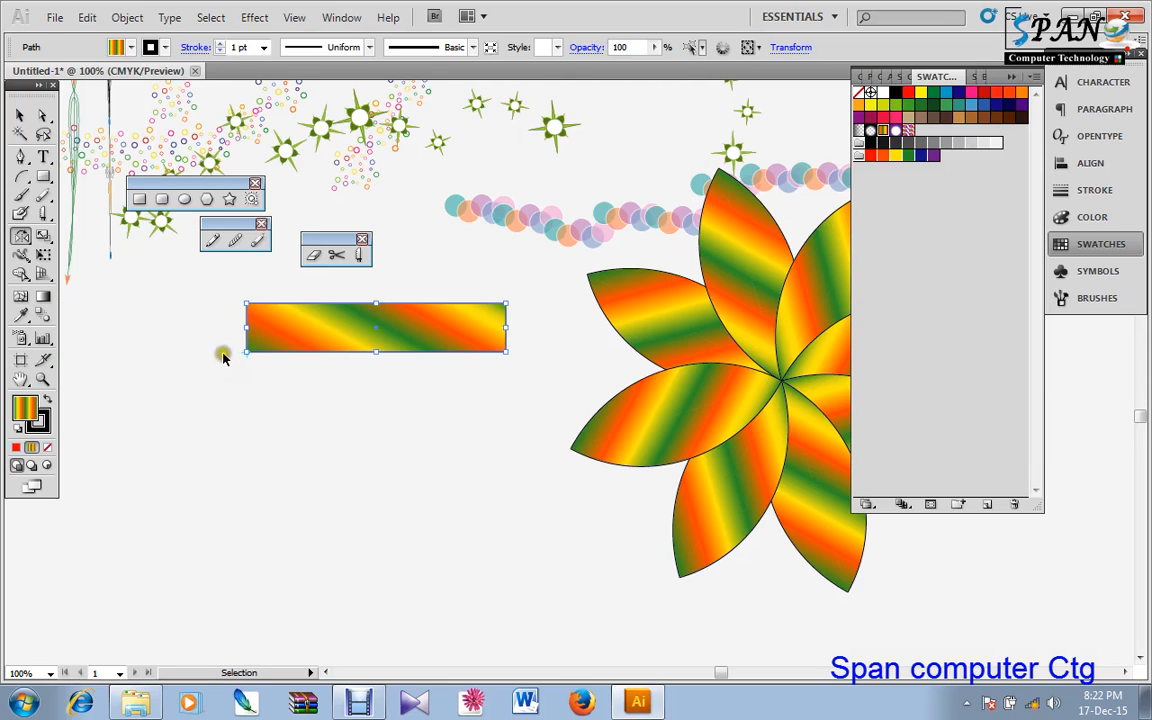
key("ctrl+z")
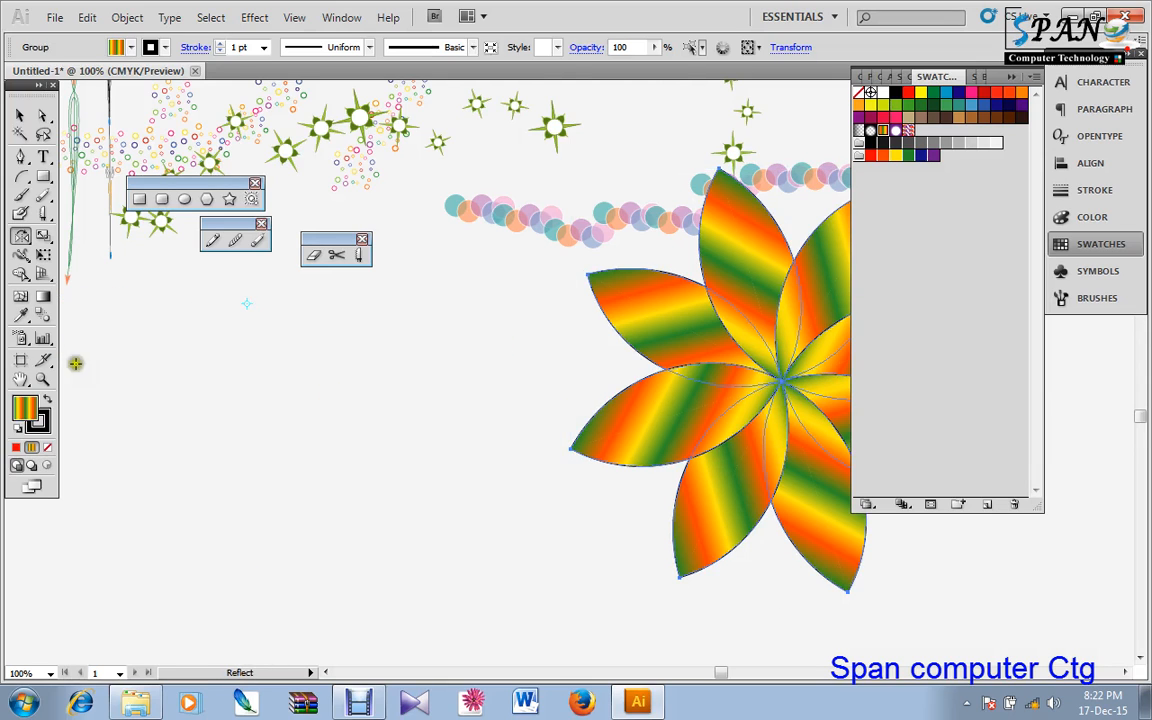
- Draw a wide gradient rectangle beside the flower and reflect it downward across its bottom edge
left_click(139, 199)
left_click_drag(212, 304, 476, 405)
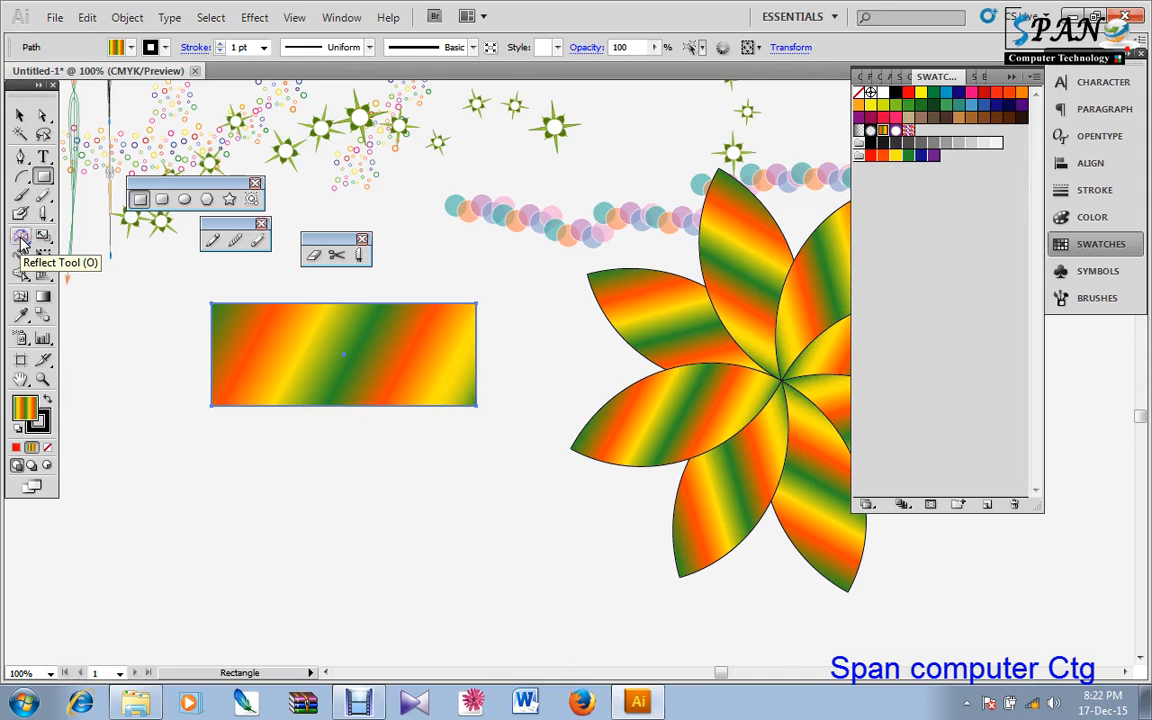
left_click(20, 242)
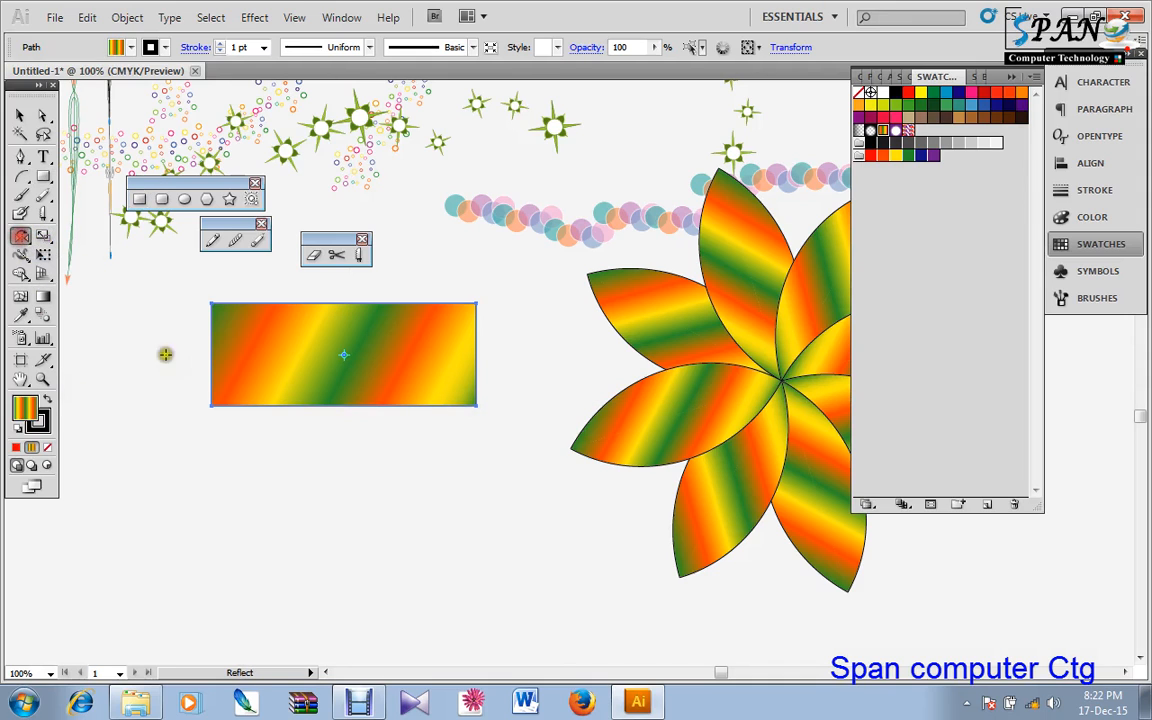
left_click(333, 407)
left_click_drag(334, 360, 330, 422)
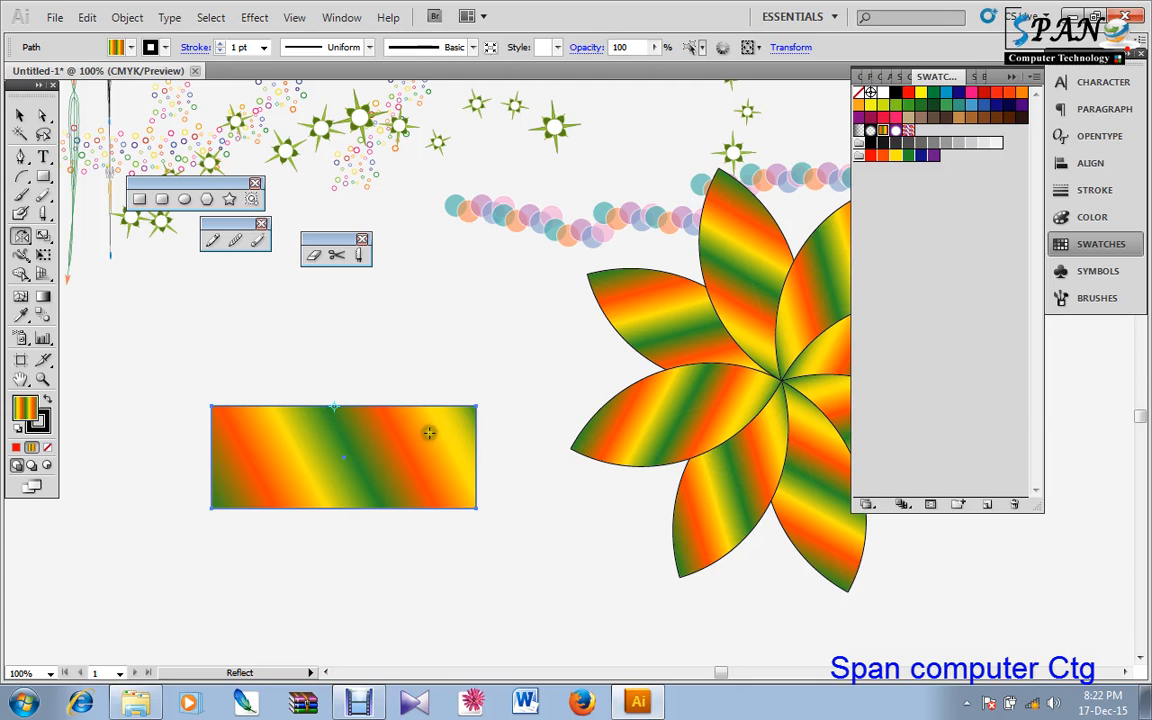
- Reflect the rectangle about its upper-right corner until it stands upright, and place a copy of it to the lower left
left_click(472, 404)
left_click_drag(440, 460, 508, 296)
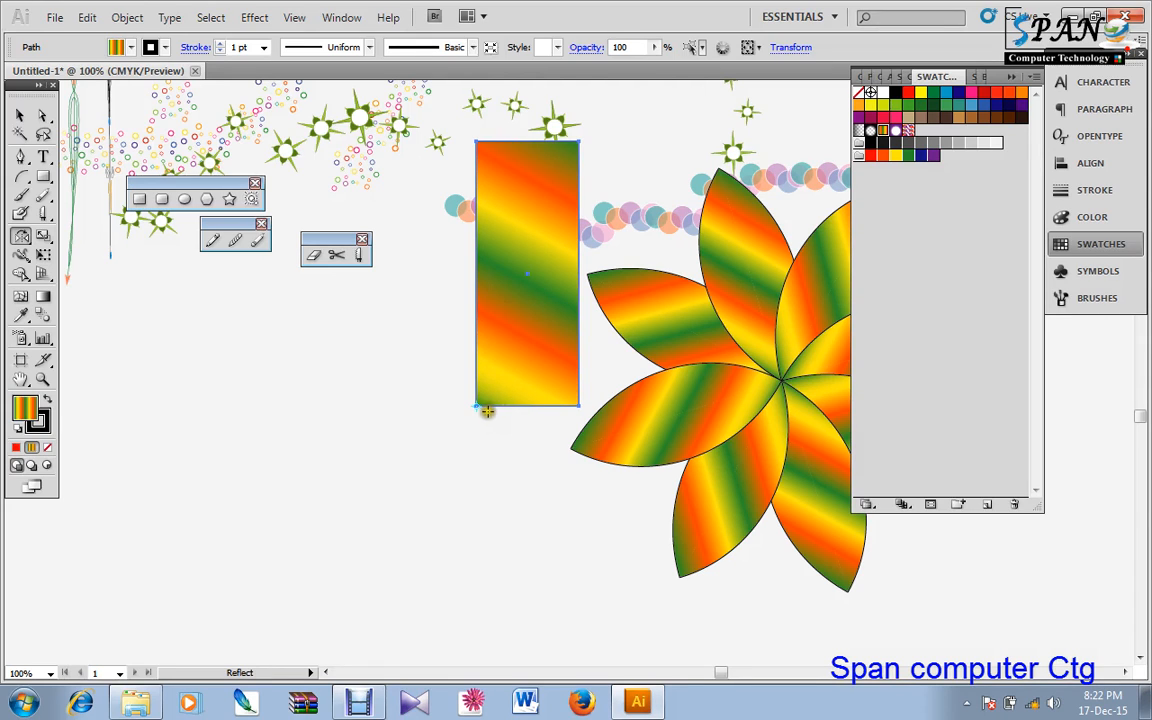
key("v")
left_click_drag(513, 262, 331, 378)
- Create a mirrored copy of the lower upright rectangle across its left edge with the Reflect tool
key("o")
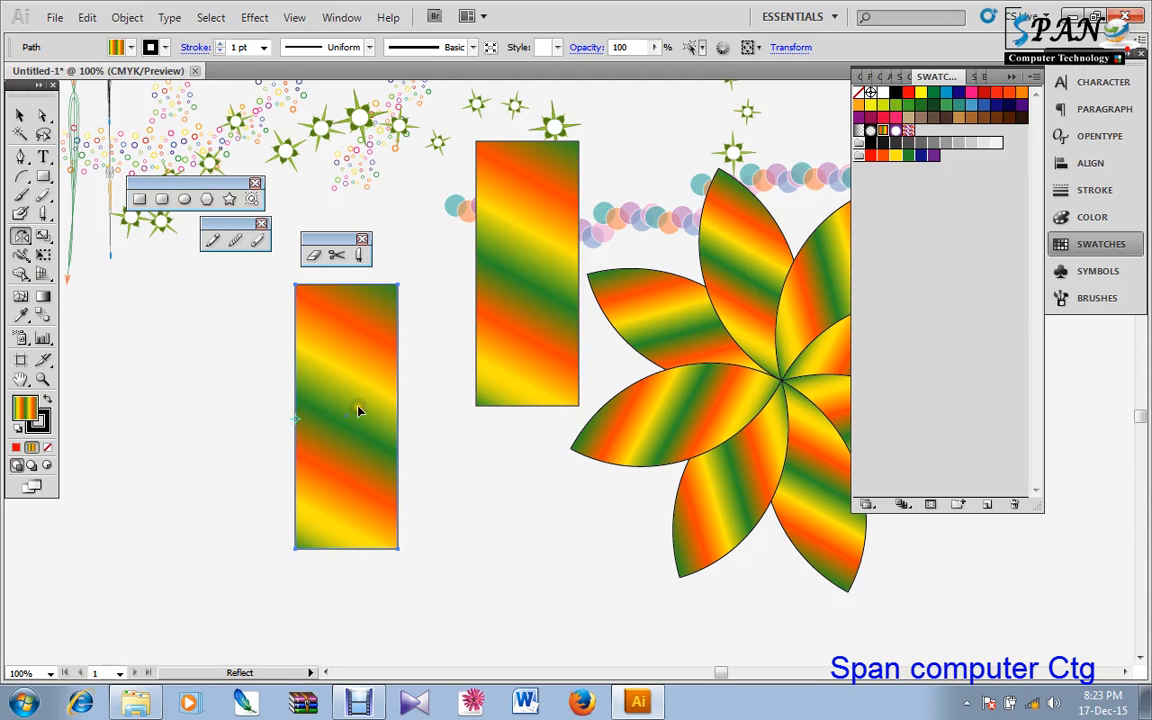
left_click_drag(360, 411, 267, 416)
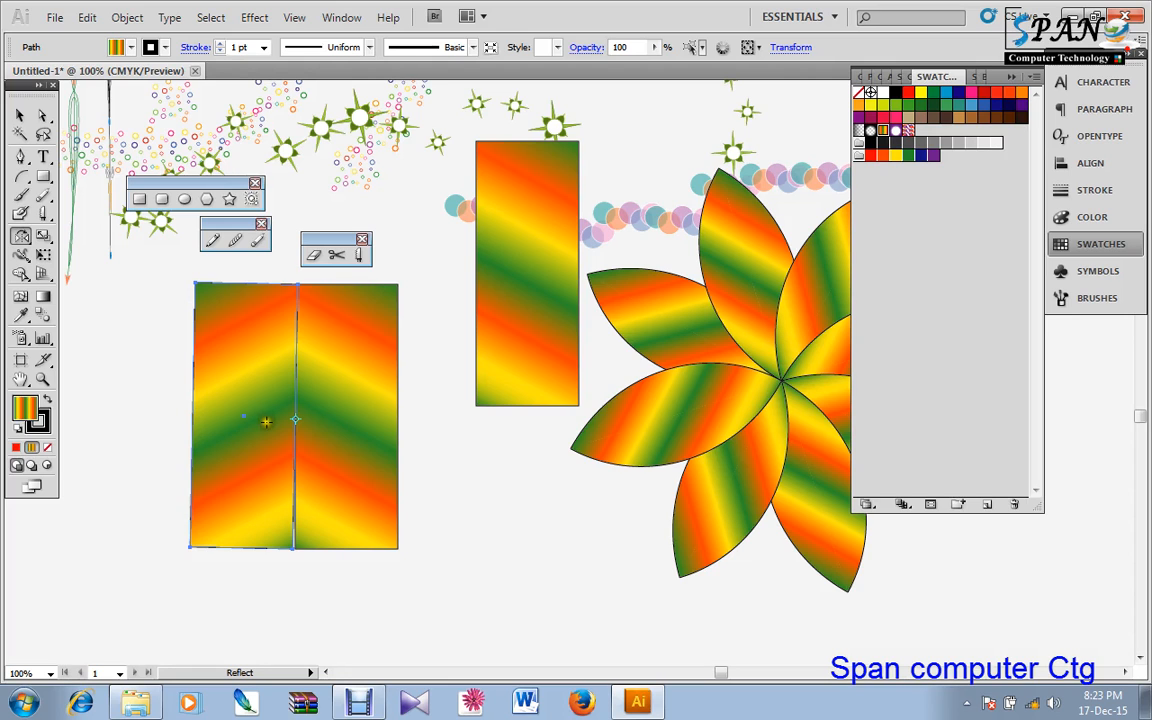
- Move the two mirrored rectangles apart and select all three upright rectangles together
left_click(20, 115)
left_click_drag(236, 332, 189, 366)
left_click_drag(329, 398, 366, 446)
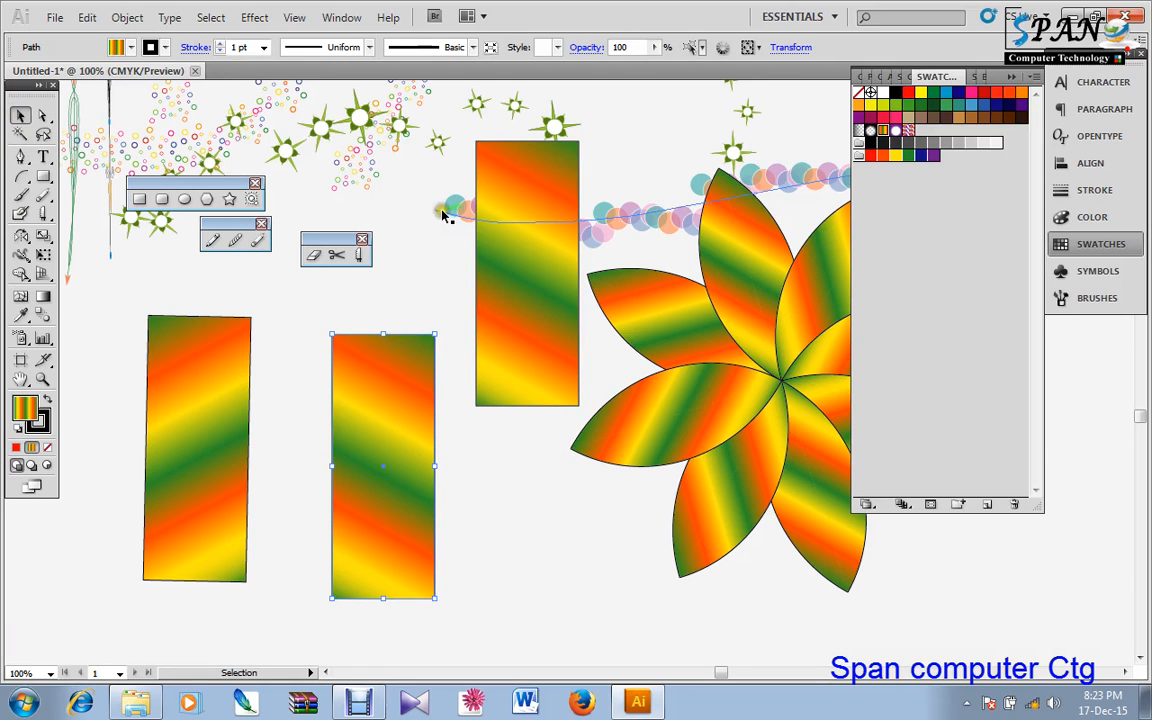
left_click_drag(537, 463, 160, 345)
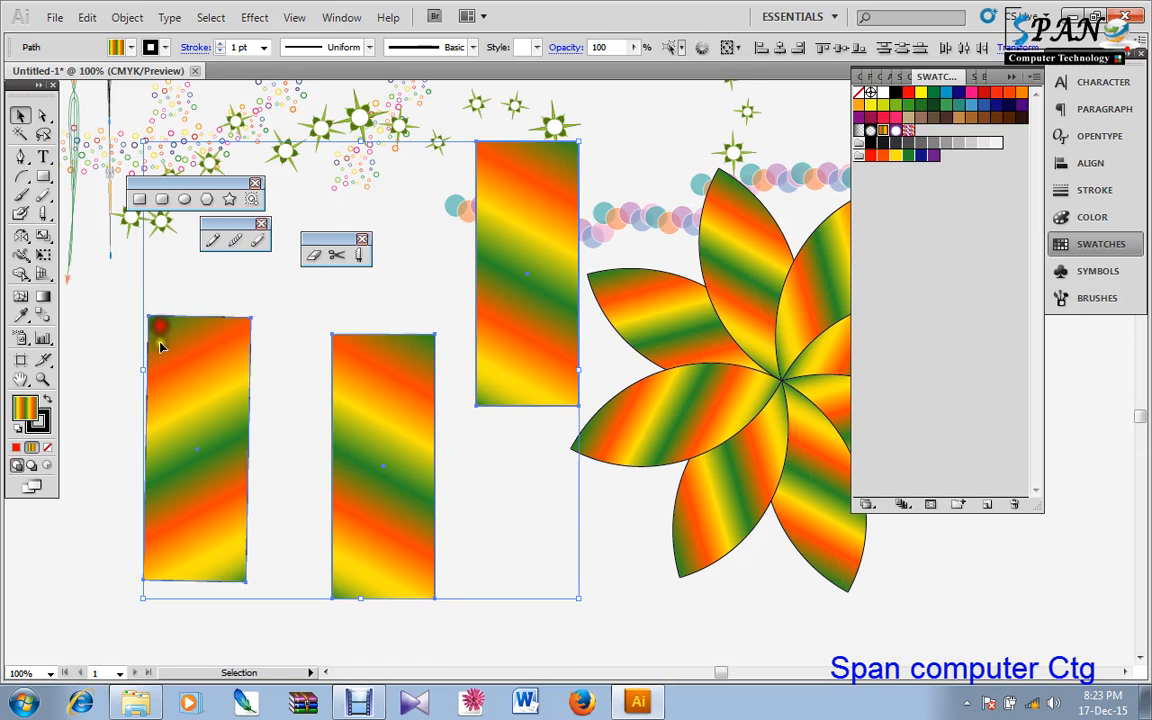